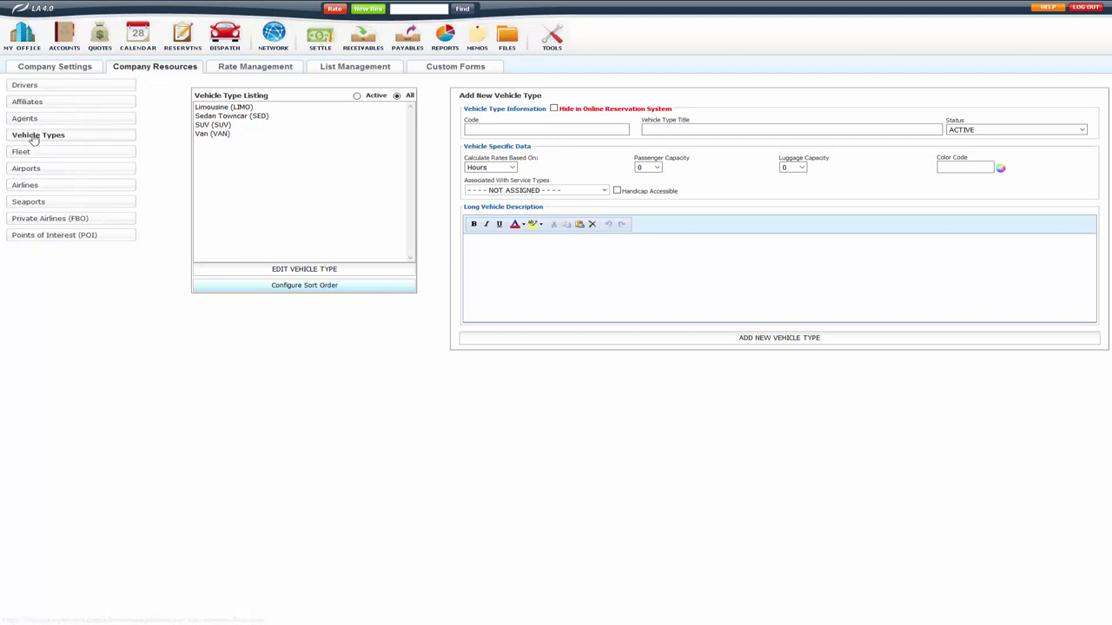
Edit the Sedan Towncar (SED) vehicle type and show its Per Passenger Rates.
left_click(238, 122)
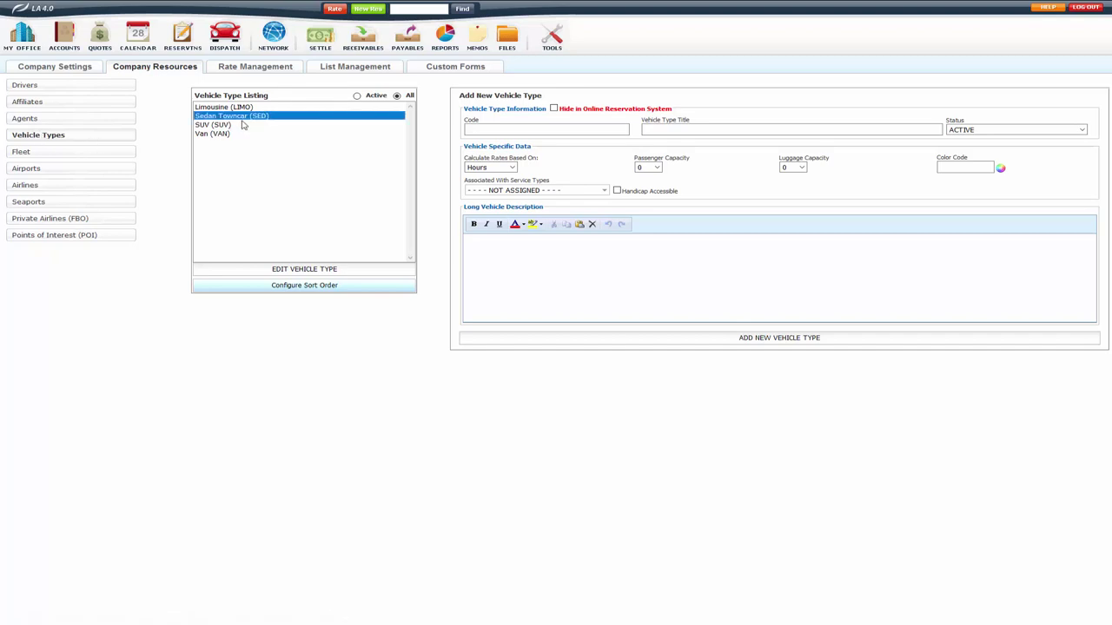
left_click(277, 270)
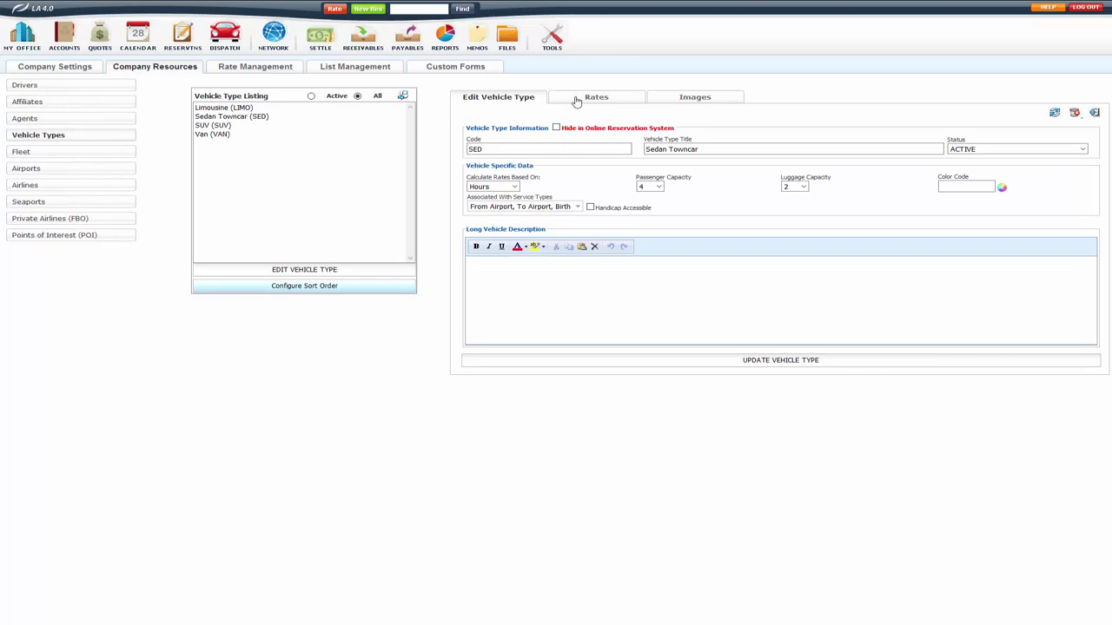
left_click(576, 101)
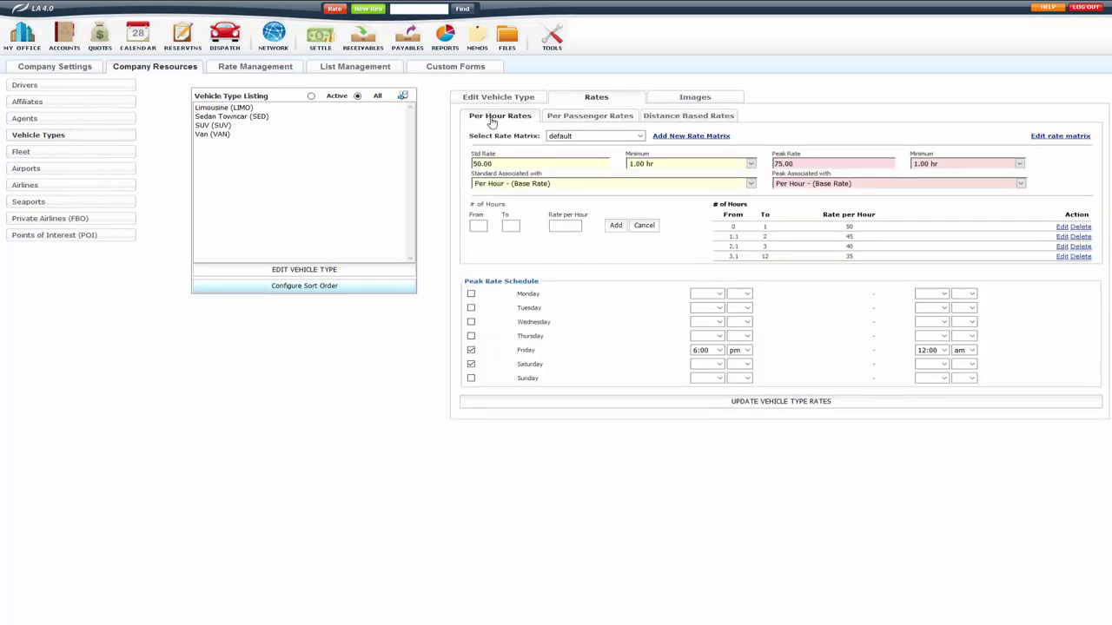
left_click(570, 119)
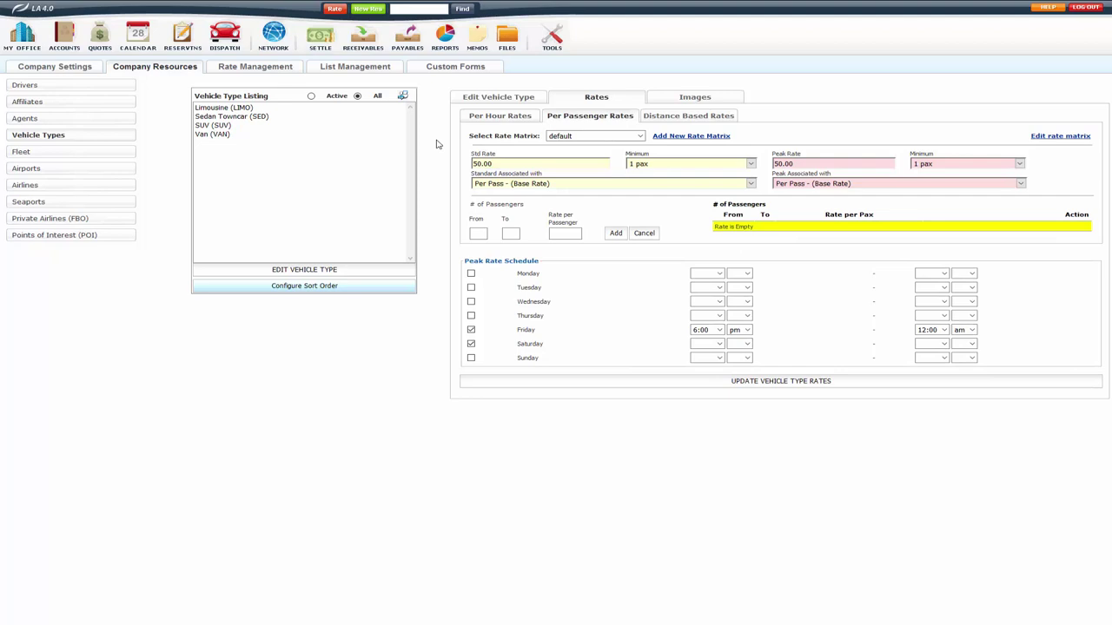
On the default matrix, set standard rate 50, minimum 1 pax, applied Per Pass.
left_click(560, 139)
left_click(559, 142)
left_click_drag(500, 161, 466, 163)
type("7")
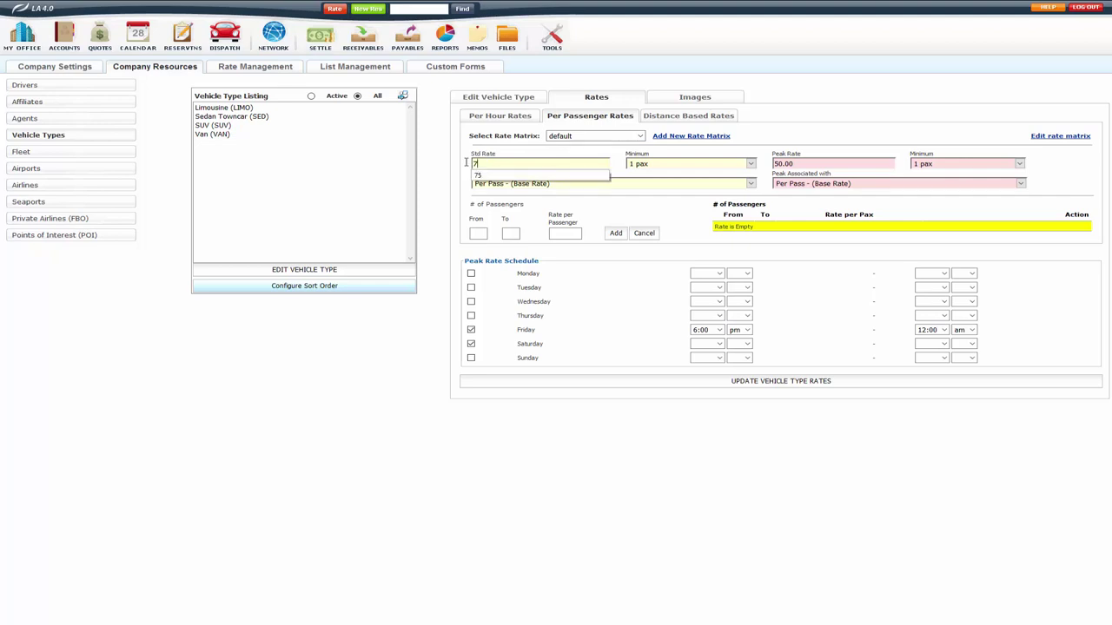
key("BackSpace")
type("50.0")
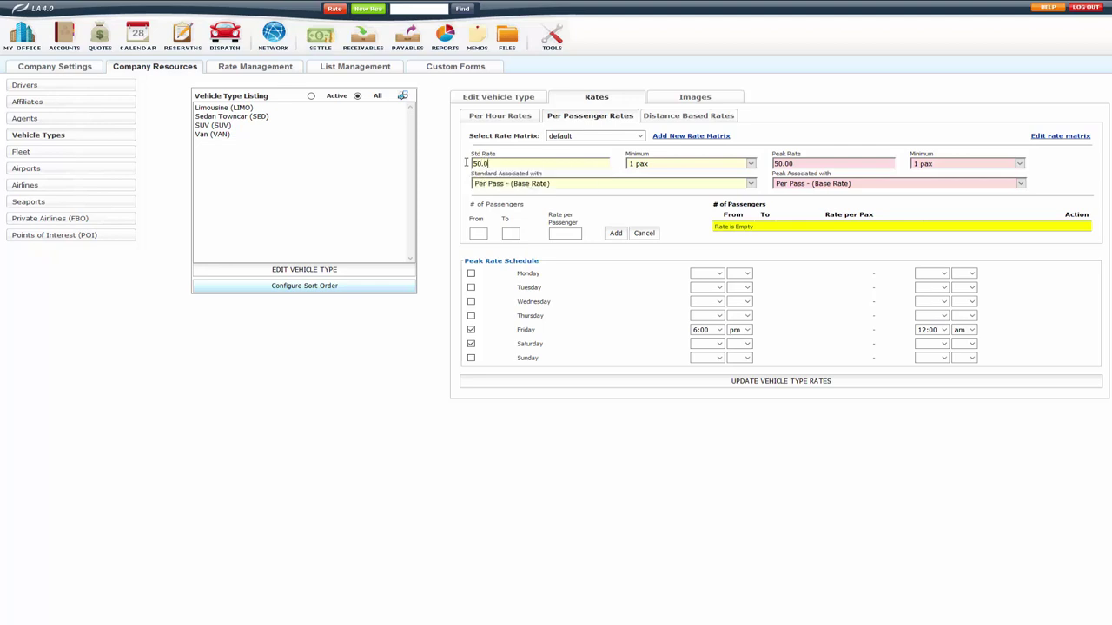
type("0")
key("BackSpace")
key("BackSpace")
key("BackSpace")
left_click(640, 167)
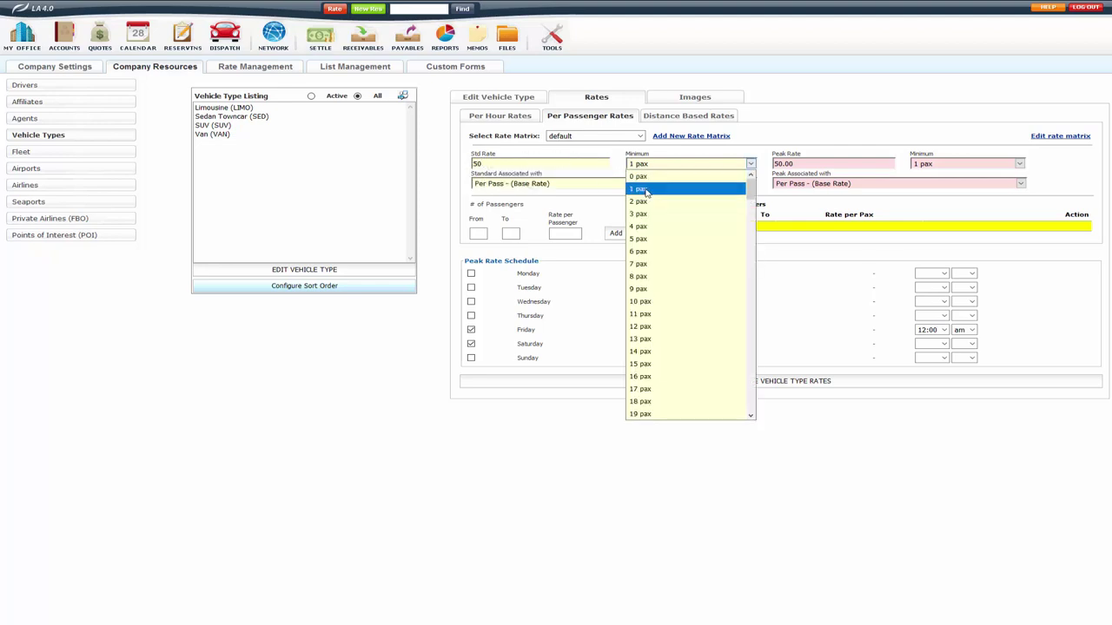
left_click(645, 191)
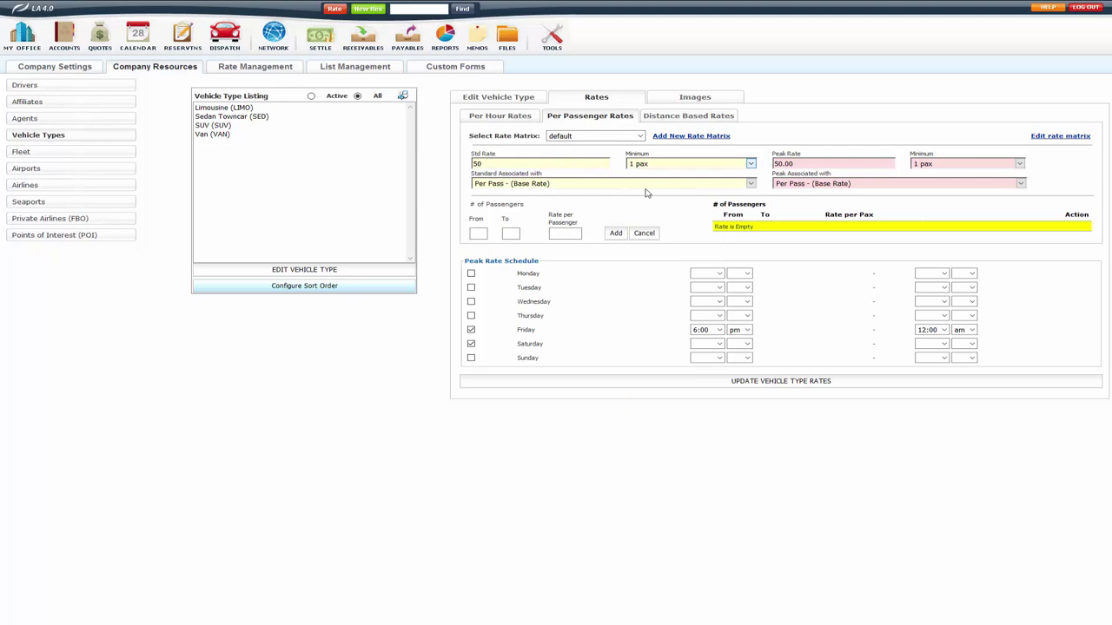
left_click(531, 185)
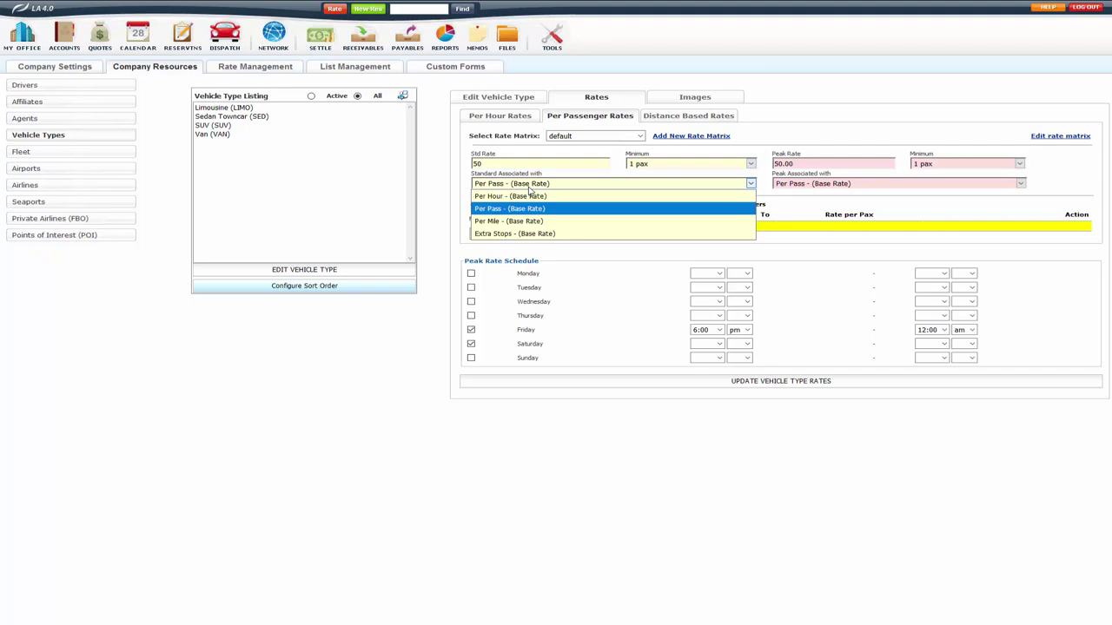
left_click(514, 210)
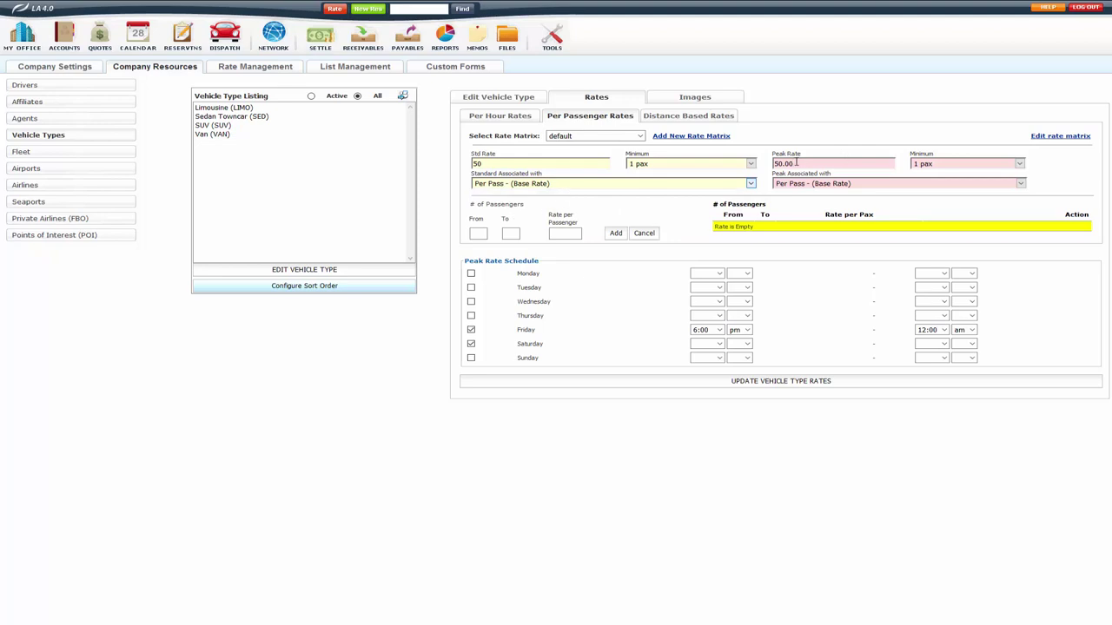
Set the peak rate to 75, applied Per Pass.
left_click_drag(796, 163, 752, 162)
type("75")
left_click(788, 185)
left_click(797, 209)
Tick Sunday in the peak rate schedule alongside Friday and Saturday.
left_click(471, 359)
left_click(470, 330)
Add passenger tiers 0–1 at 50 and 1.1–2 at 45 per passenger.
left_click(477, 235)
type("0")
key("Tab")
type("1")
key("Tab")
type("50")
left_click(613, 234)
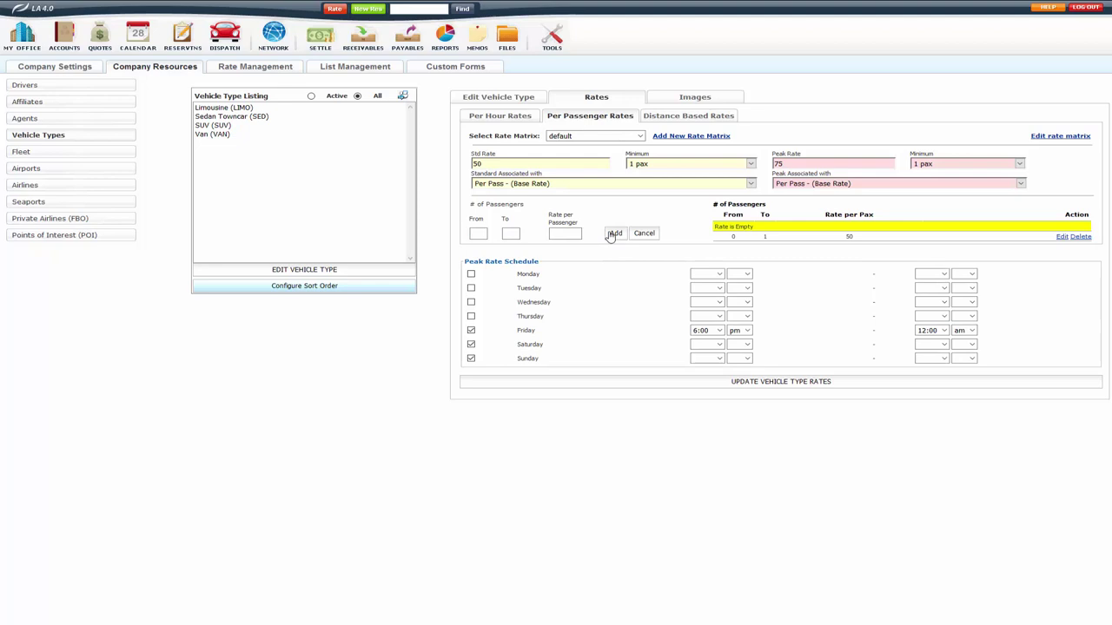
left_click(477, 233)
type("1.1")
left_click(509, 233)
left_click(557, 234)
type("45")
left_click(616, 233)
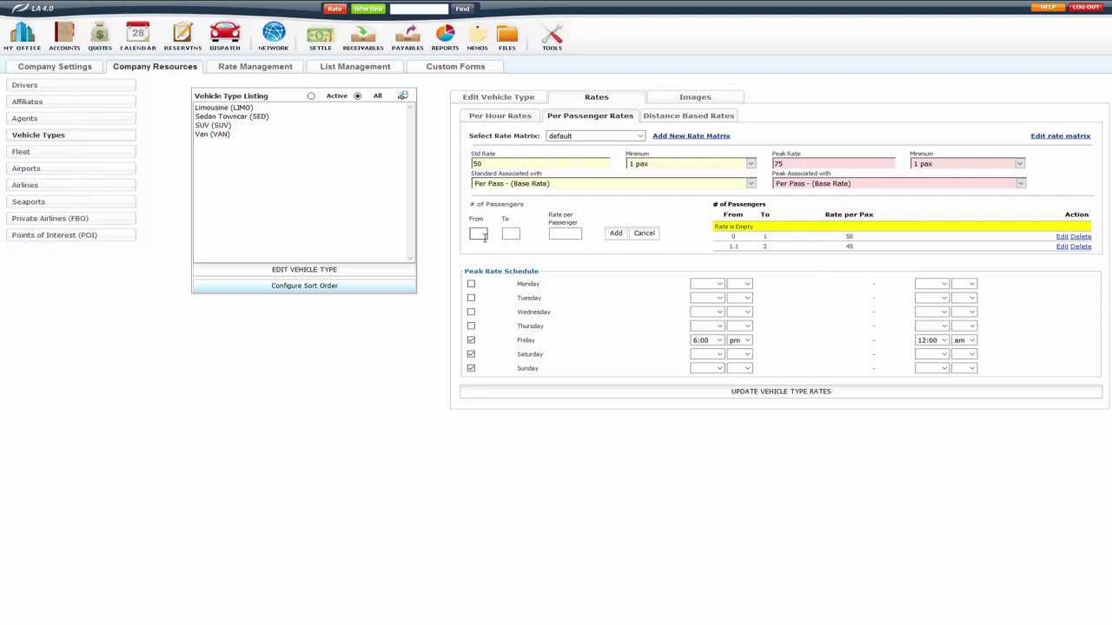
Add passenger tiers 2.1–3 at 40 and 3.1–12 at 35 per passenger.
left_click(483, 236)
type("2.1")
left_click(511, 234)
type("3")
left_click(573, 232)
type("40")
left_click(614, 233)
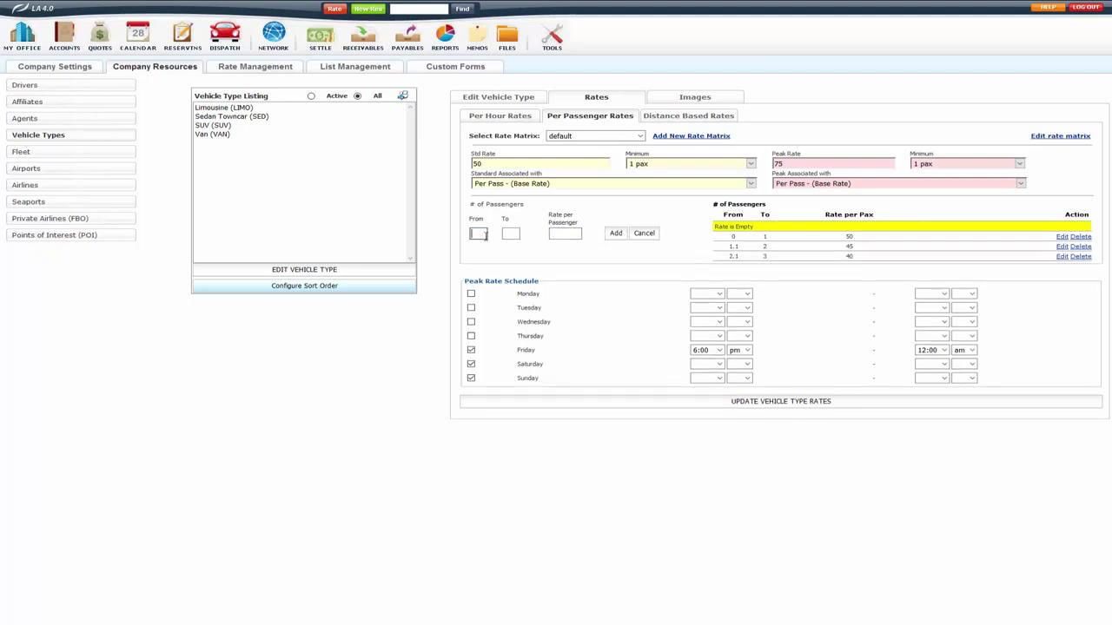
left_click(512, 234)
type("12")
left_click(565, 232)
type("35")
key("Return")
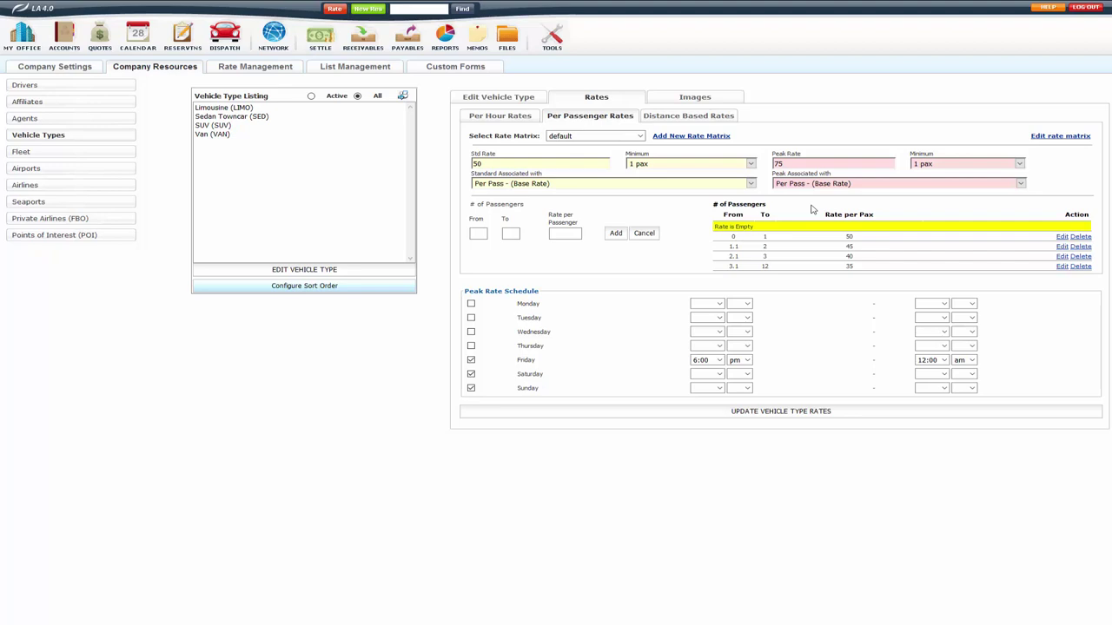
left_click_drag(824, 214, 876, 217)
Save the Sedan Towncar's per-passenger rates with UPDATE VEHICLE TYPE RATES.
left_click(877, 219)
left_click(787, 413)
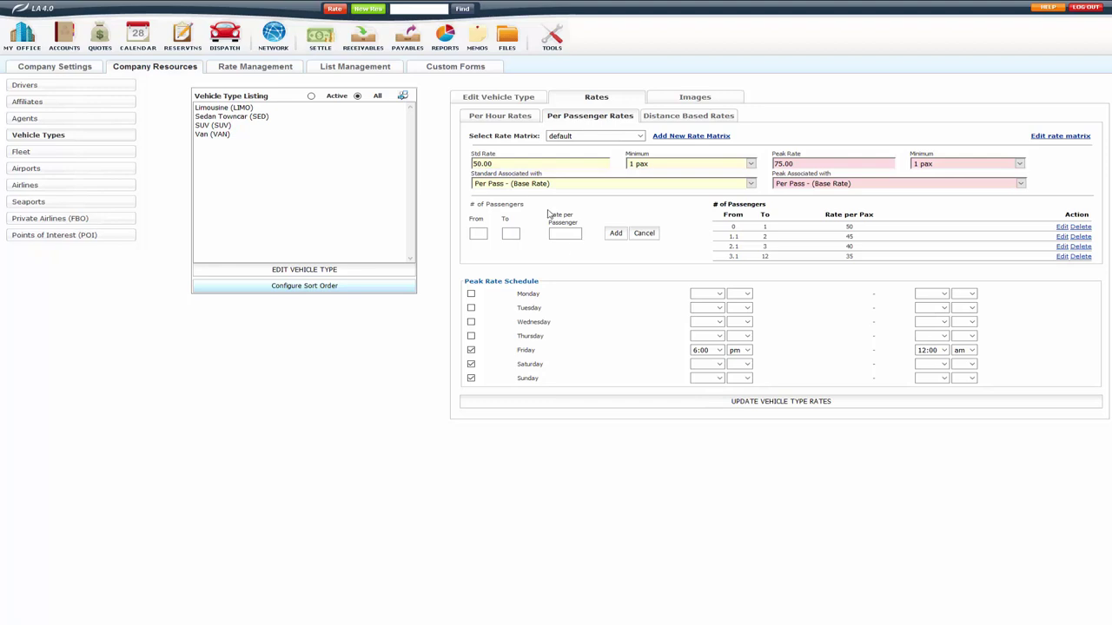
Abandon the Add New Rate Matrix form and list the default and Corporate matrices.
left_click(665, 135)
left_click(511, 300)
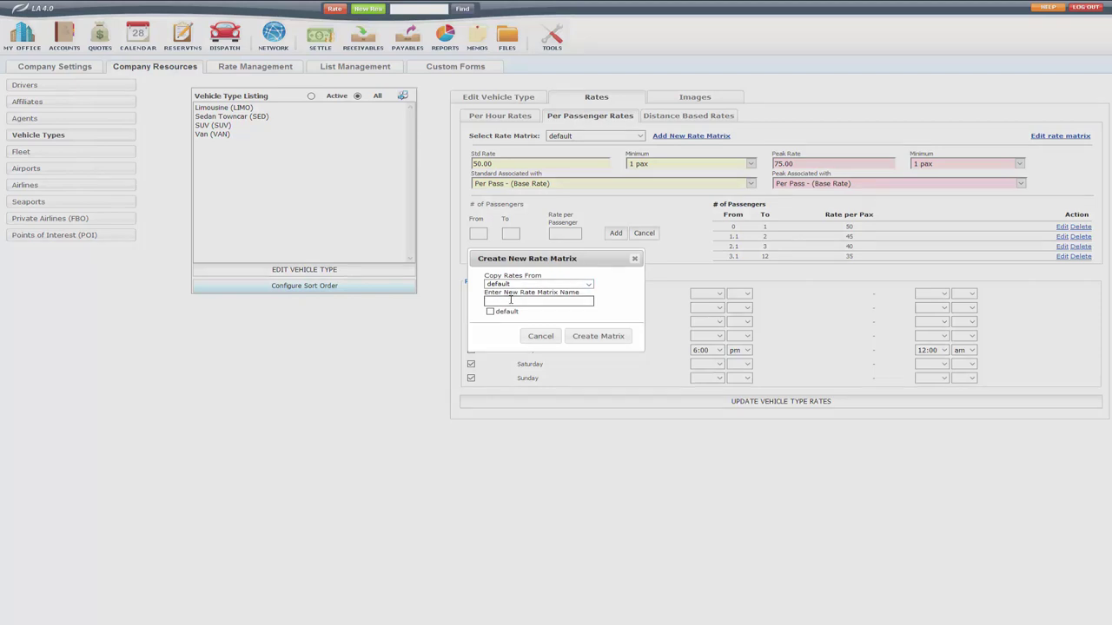
left_click(634, 257)
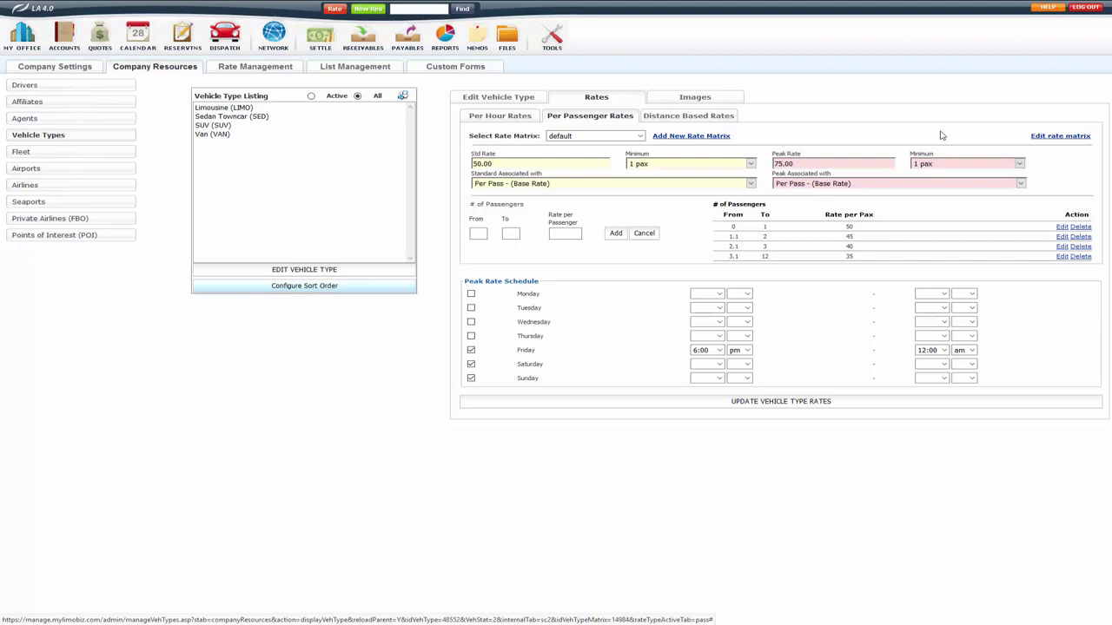
left_click(619, 137)
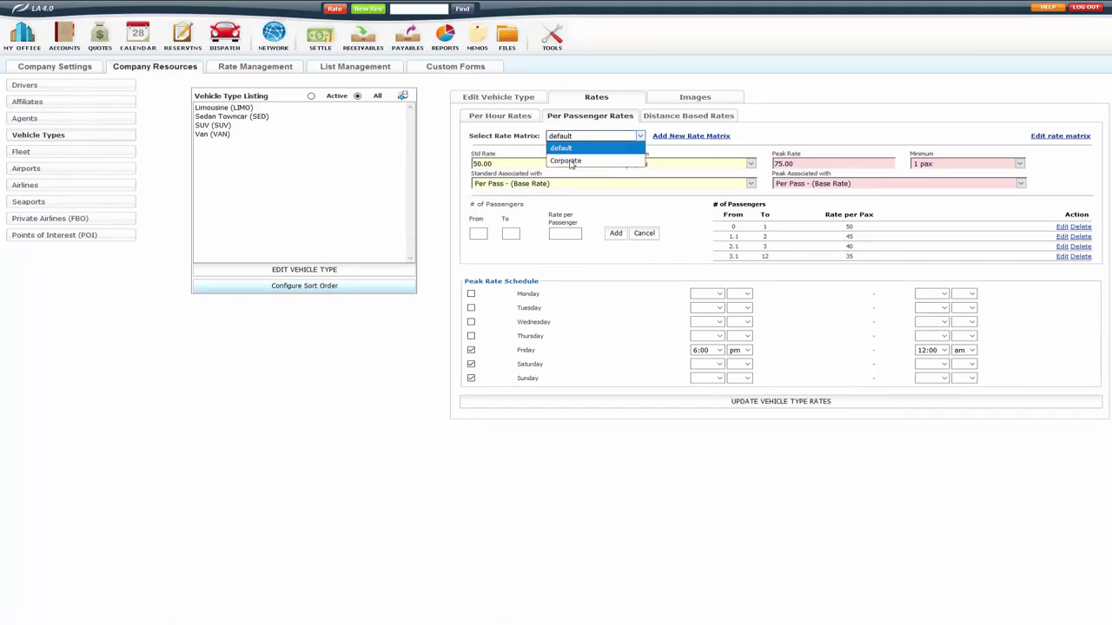
Choose the Corporate rate matrix and select its standard rate to replace with 45.
left_click(566, 162)
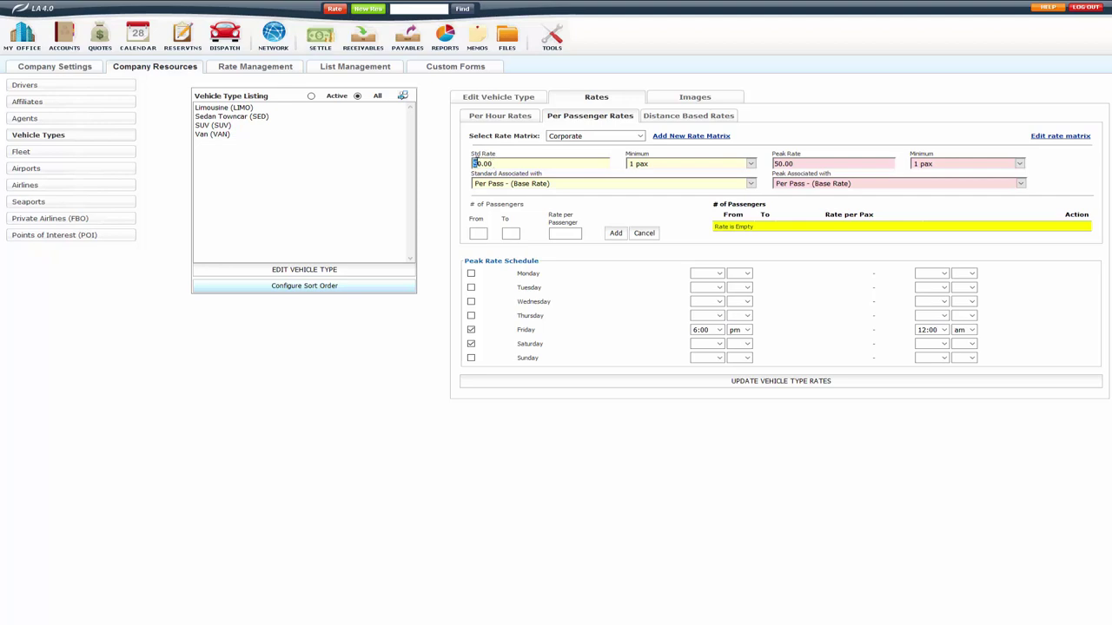
left_click_drag(480, 162, 473, 163)
Untick Friday, blank its peak start/end times and am/pm, then save the Corporate rates.
left_click(471, 332)
left_click(703, 330)
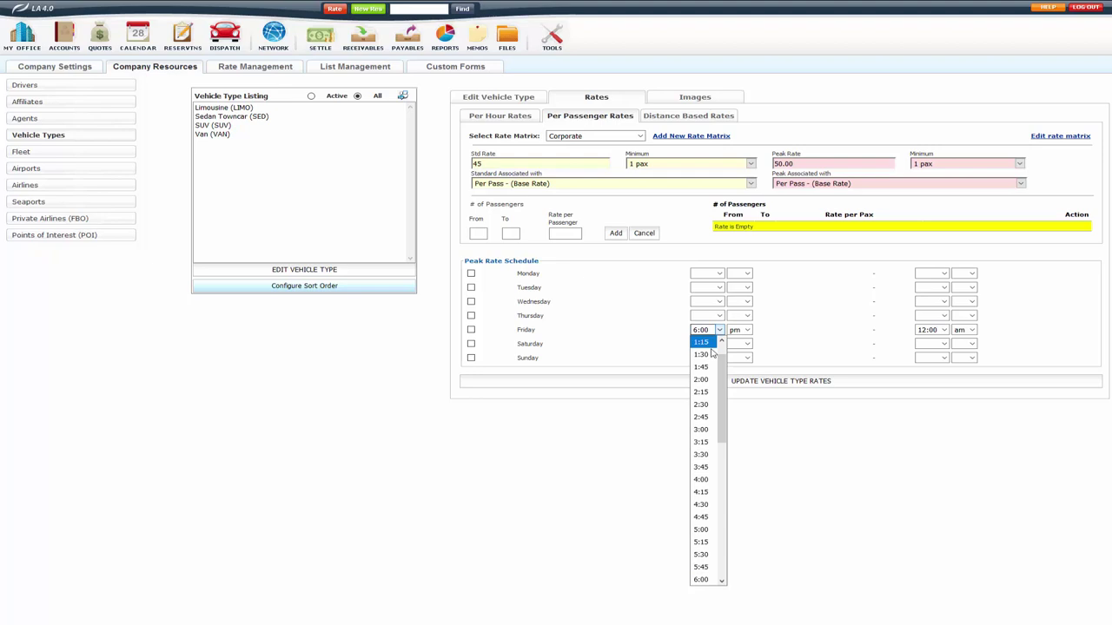
scroll(712, 353, "up", 3)
left_click(705, 342)
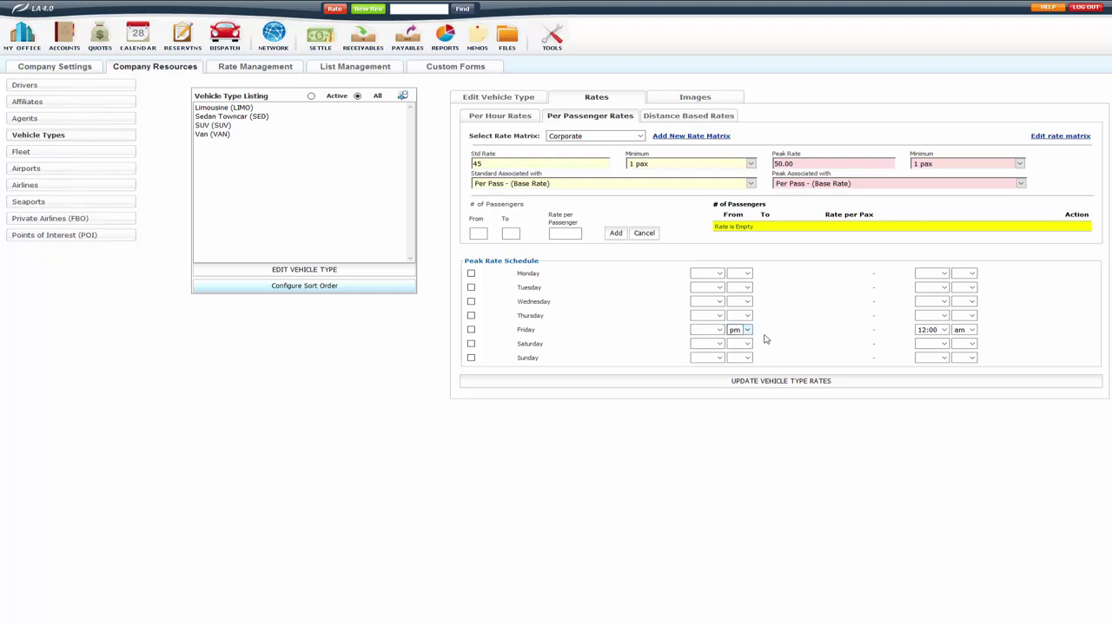
left_click(944, 330)
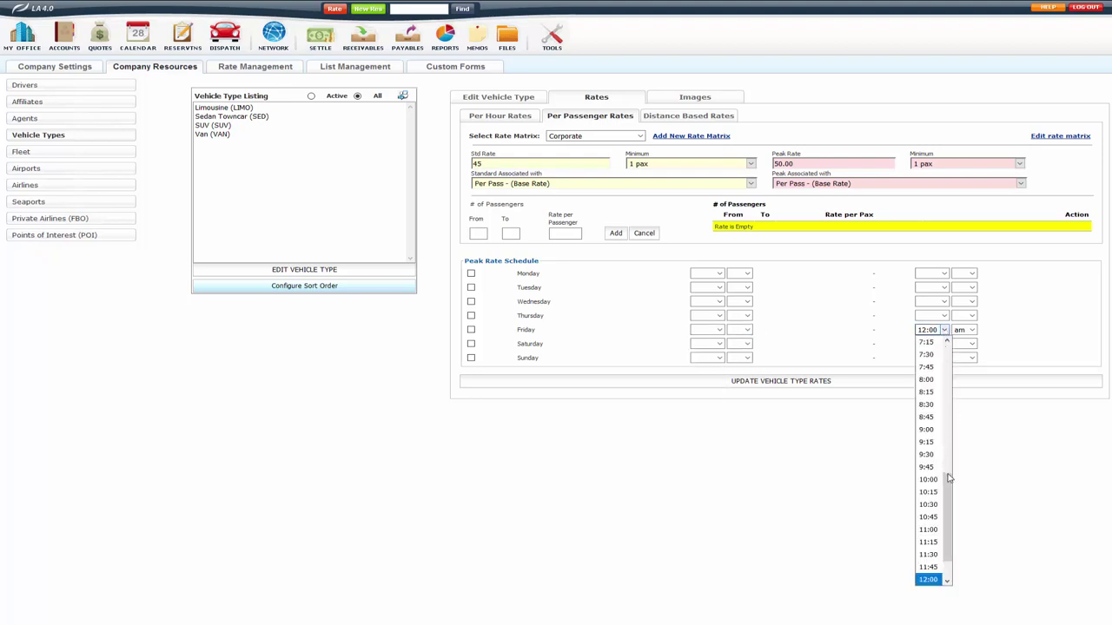
left_click_drag(947, 476, 947, 350)
left_click(926, 342)
left_click(959, 331)
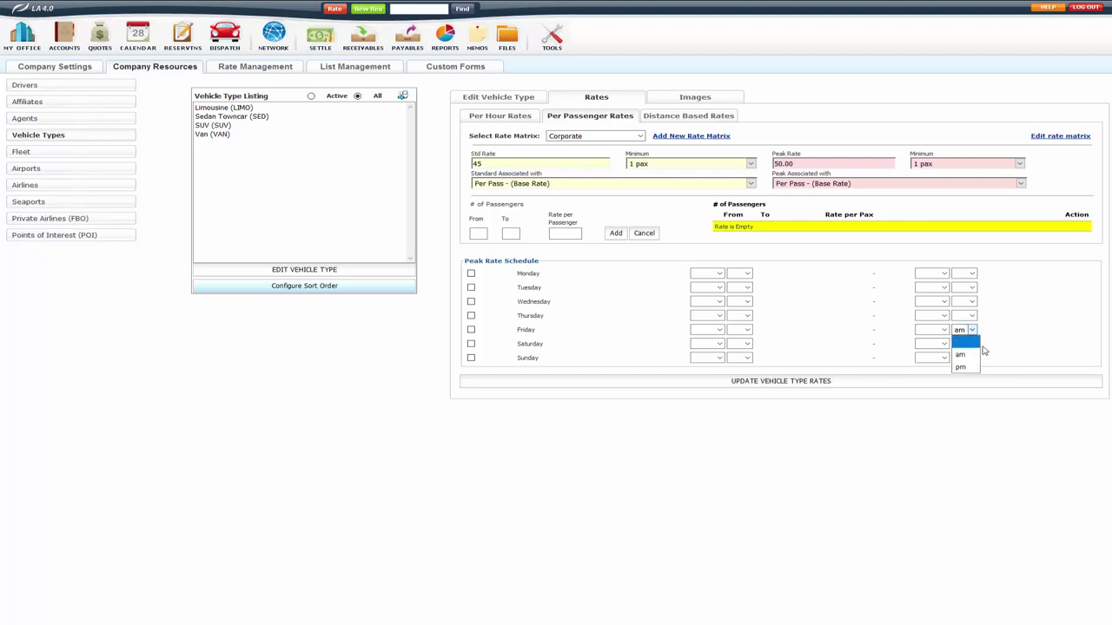
left_click(964, 340)
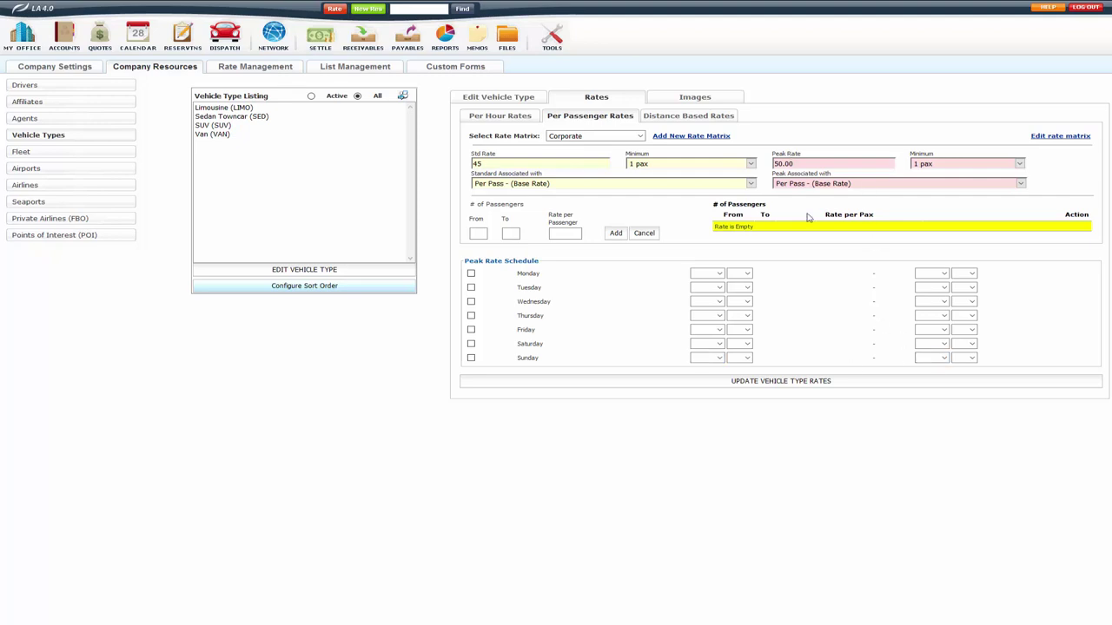
left_click(797, 382)
Compare the default and Corporate per-passenger tiers, then switch to the Accounts page.
left_click(563, 138)
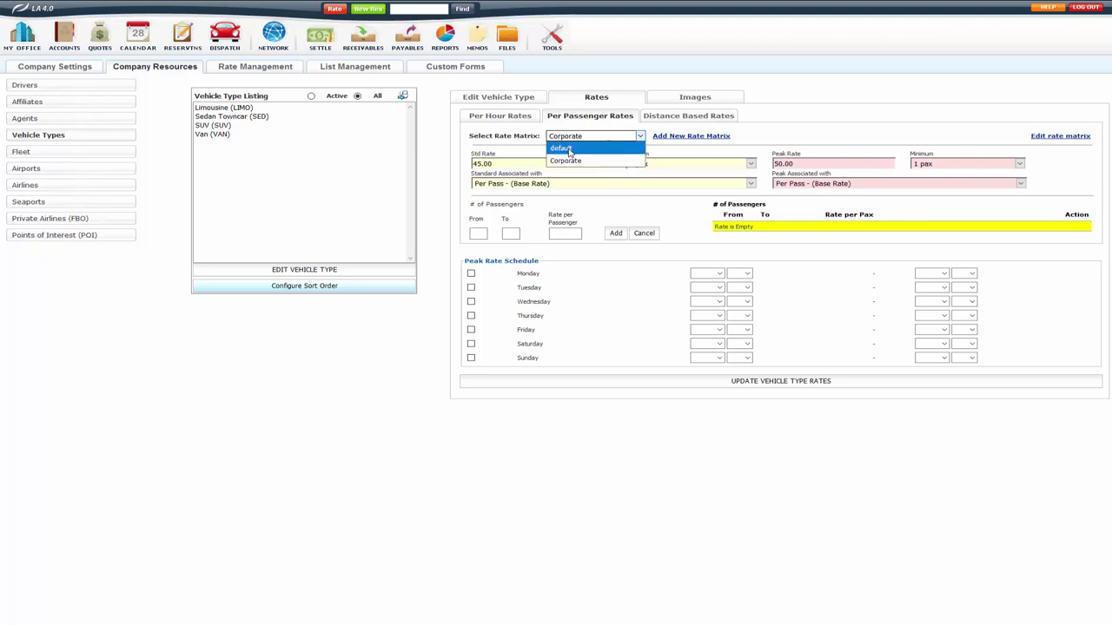
left_click(563, 149)
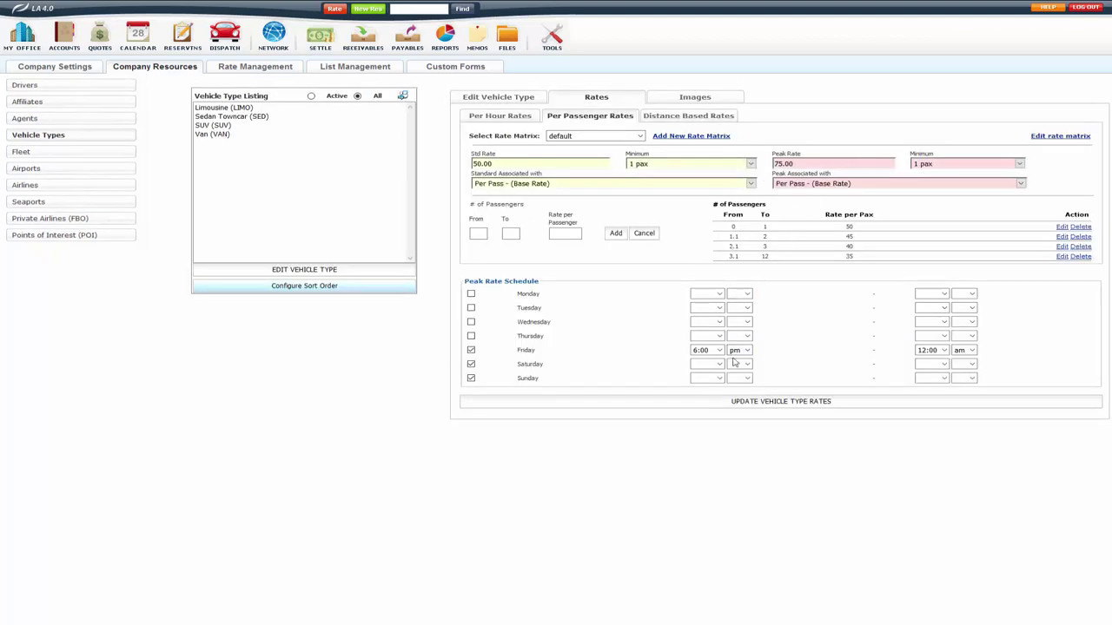
left_click(573, 136)
left_click(579, 162)
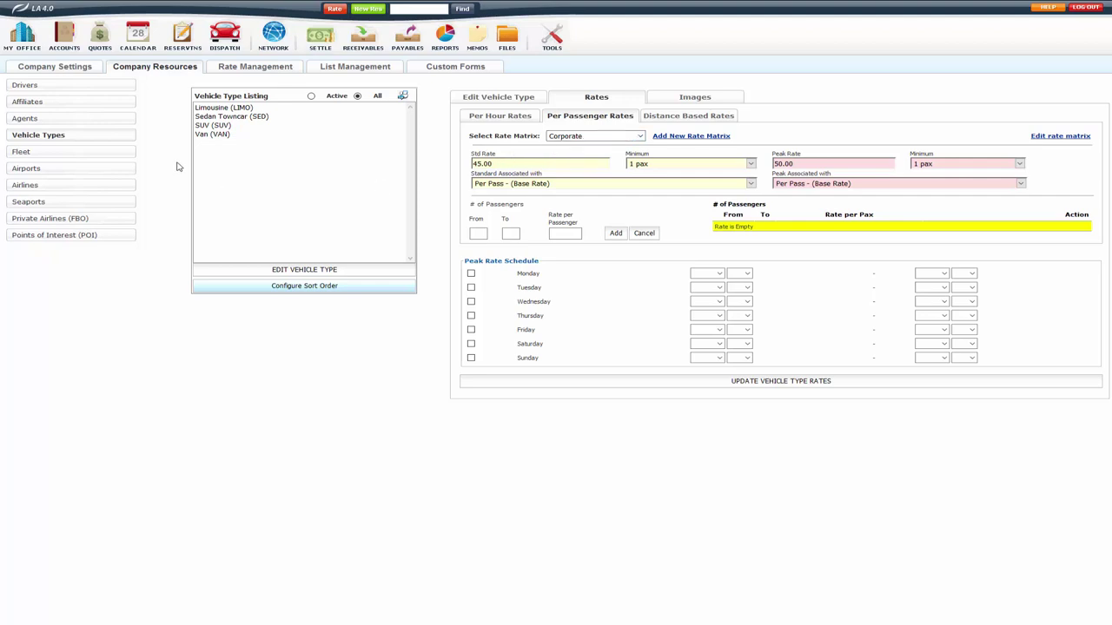
left_click(132, 8)
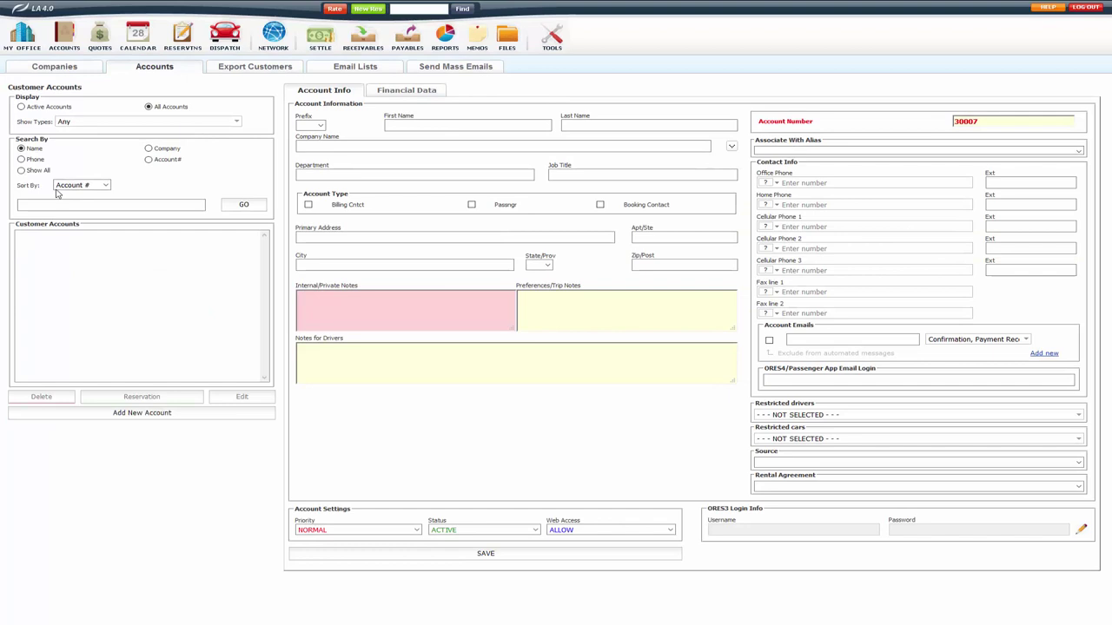
List all accounts, edit one, and confirm its hourly rate matrix is Corporate, then go to MY OFFICE.
left_click(21, 170)
left_click(241, 207)
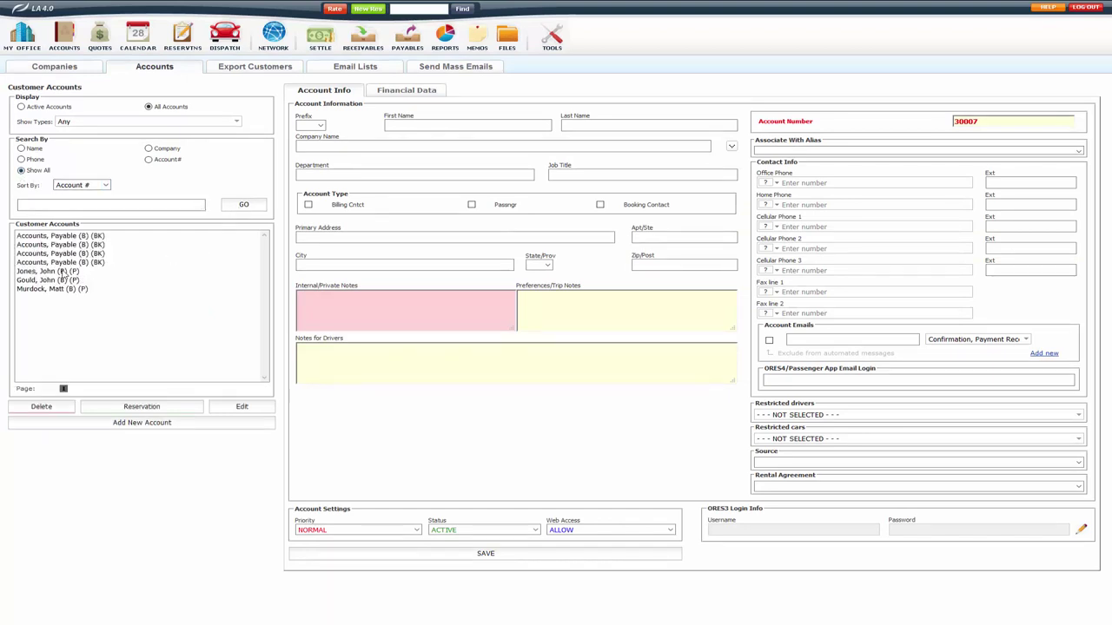
left_click(61, 273)
left_click(230, 408)
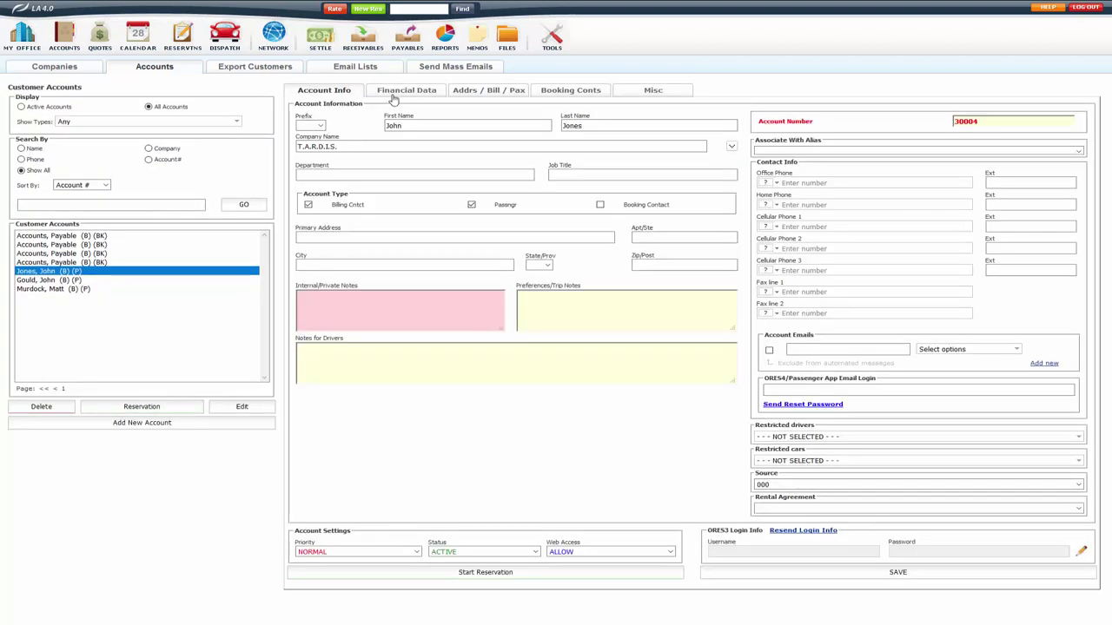
left_click(383, 95)
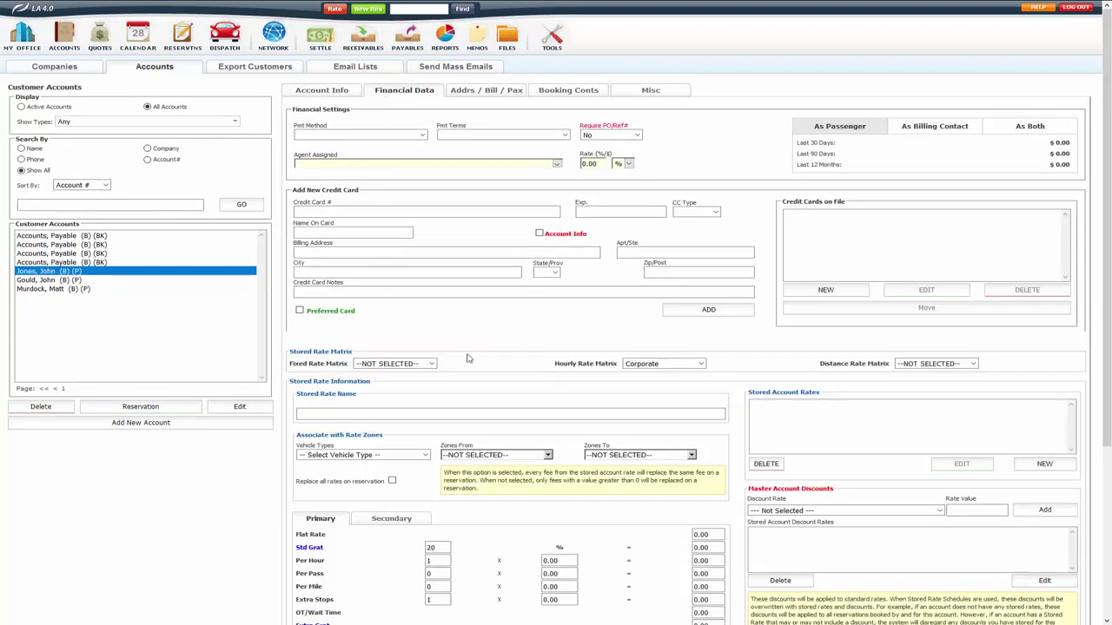
left_click_drag(577, 365, 555, 364)
left_click(664, 364)
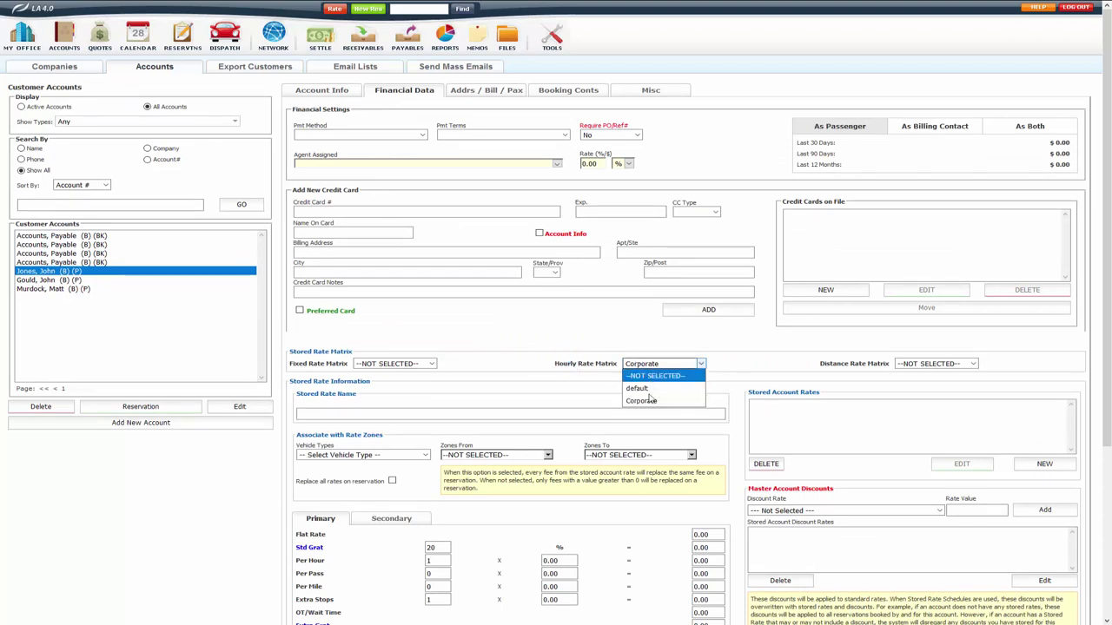
left_click(648, 400)
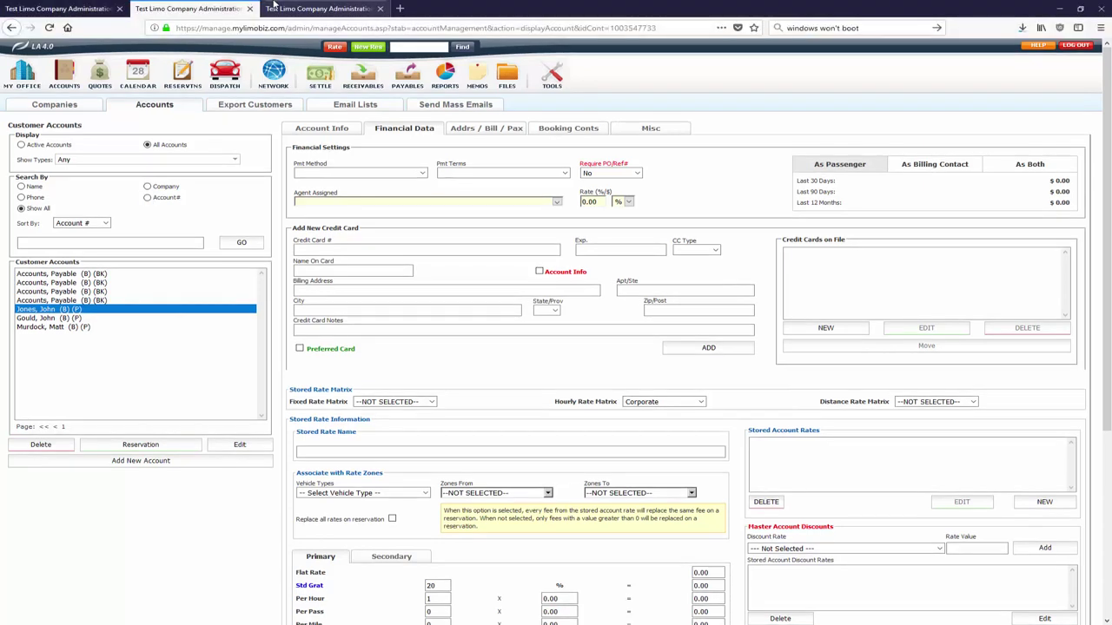
left_click(21, 35)
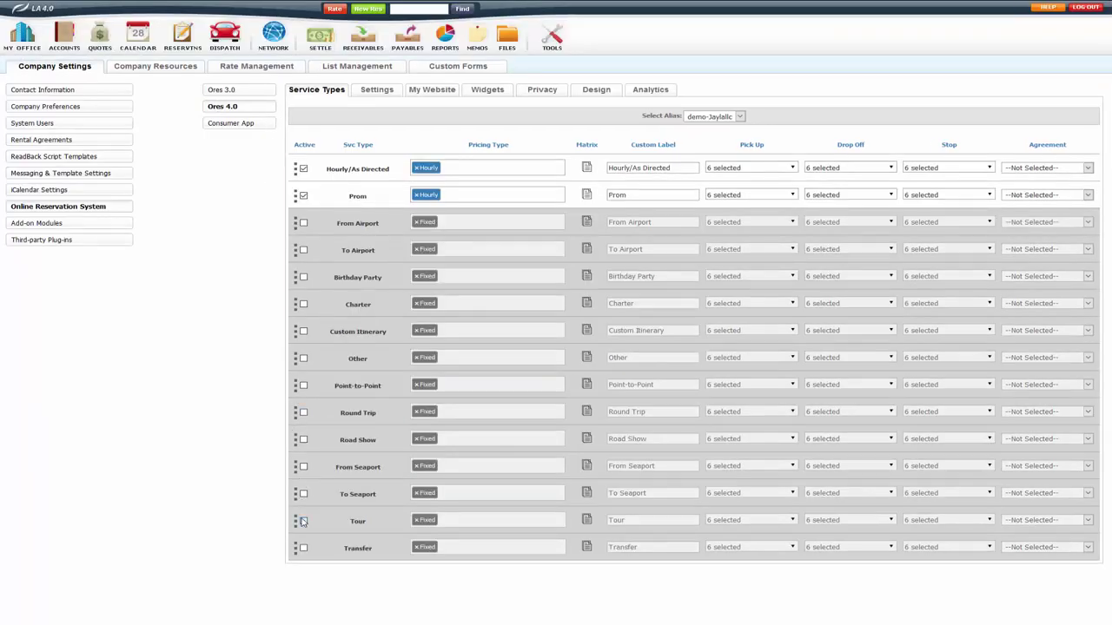
Mark the Tour service type active and change its pricing type from Fixed to Passenger.
left_click(303, 521)
left_click(417, 519)
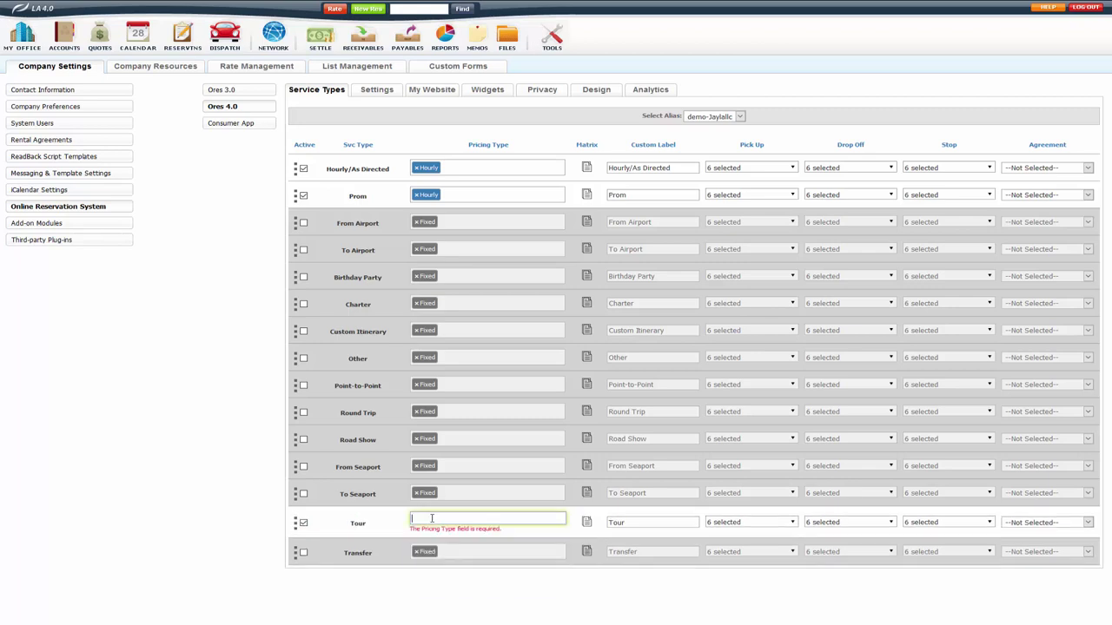
left_click(434, 517)
left_click(428, 546)
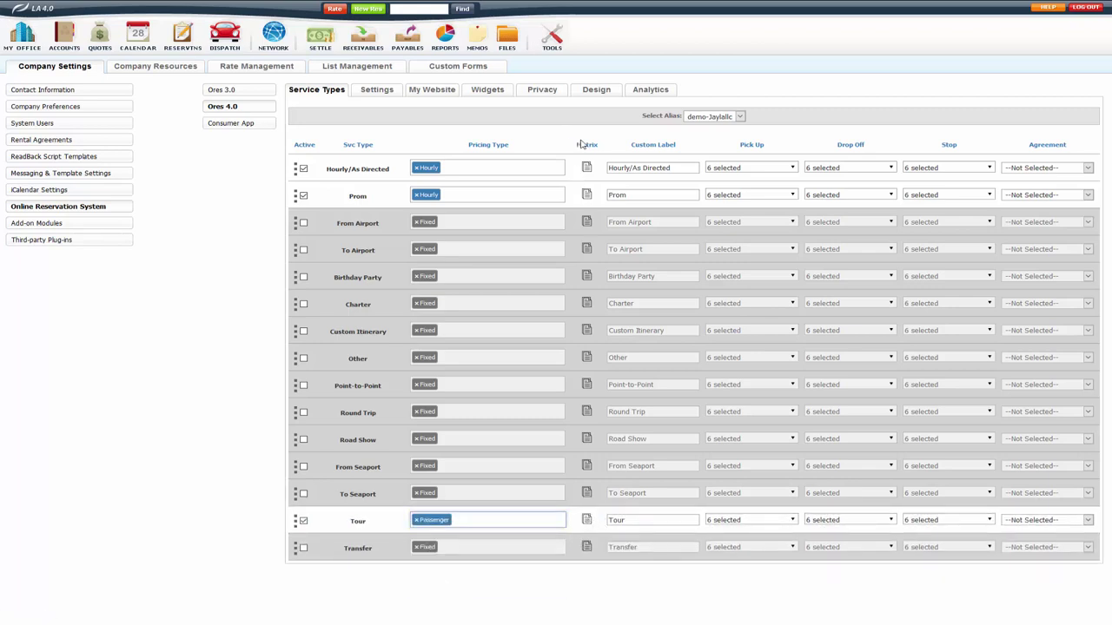
Assign the Corporate passenger matrix to Tour and save.
left_click(587, 520)
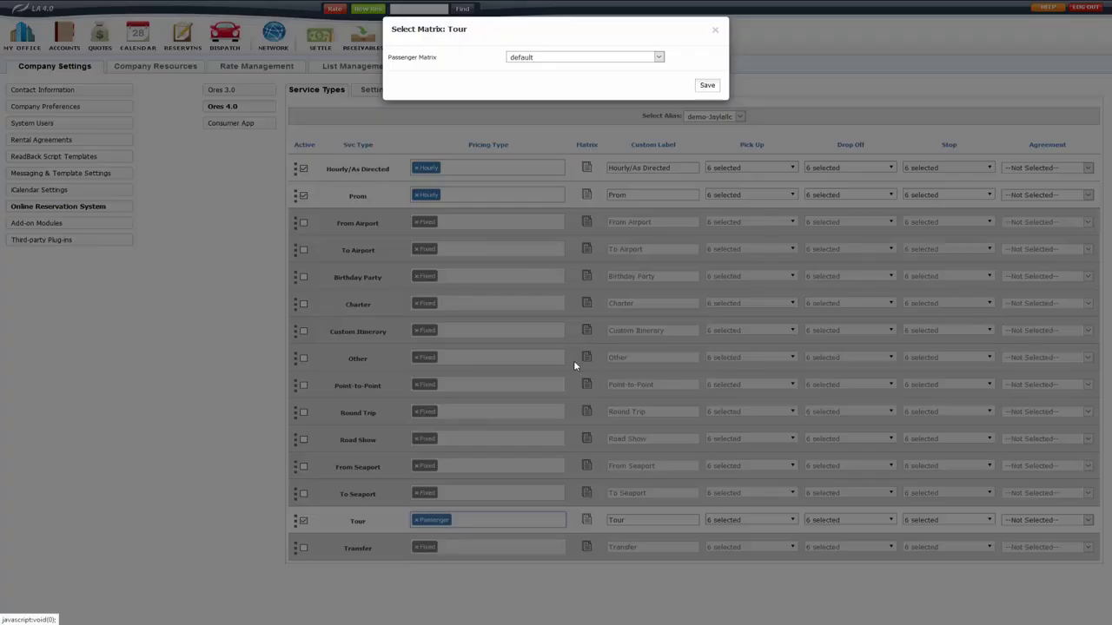
left_click(537, 56)
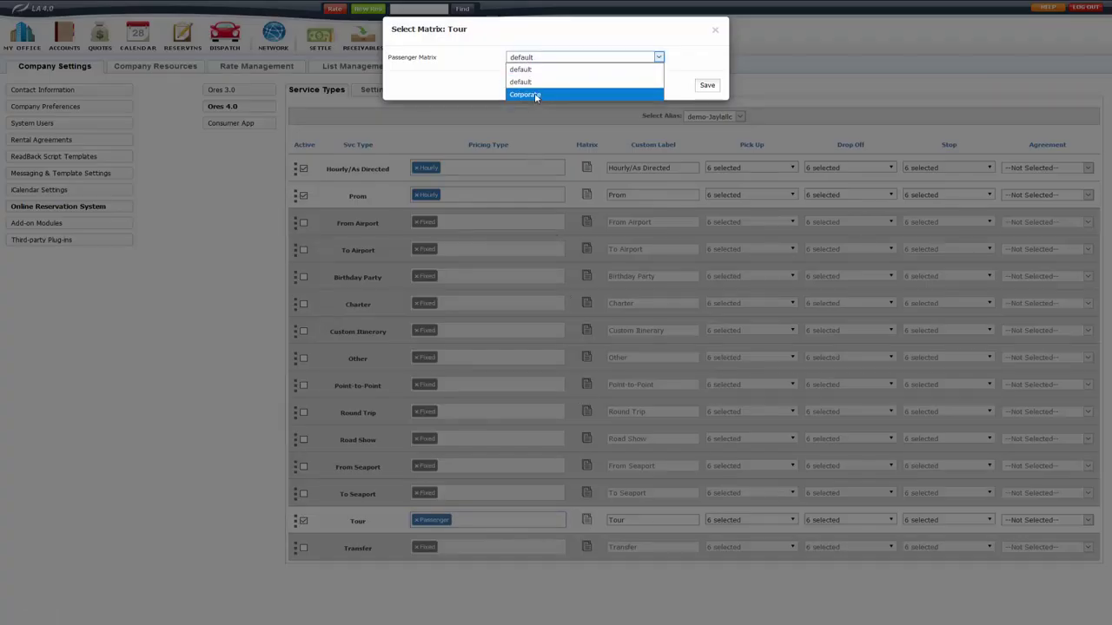
left_click(534, 94)
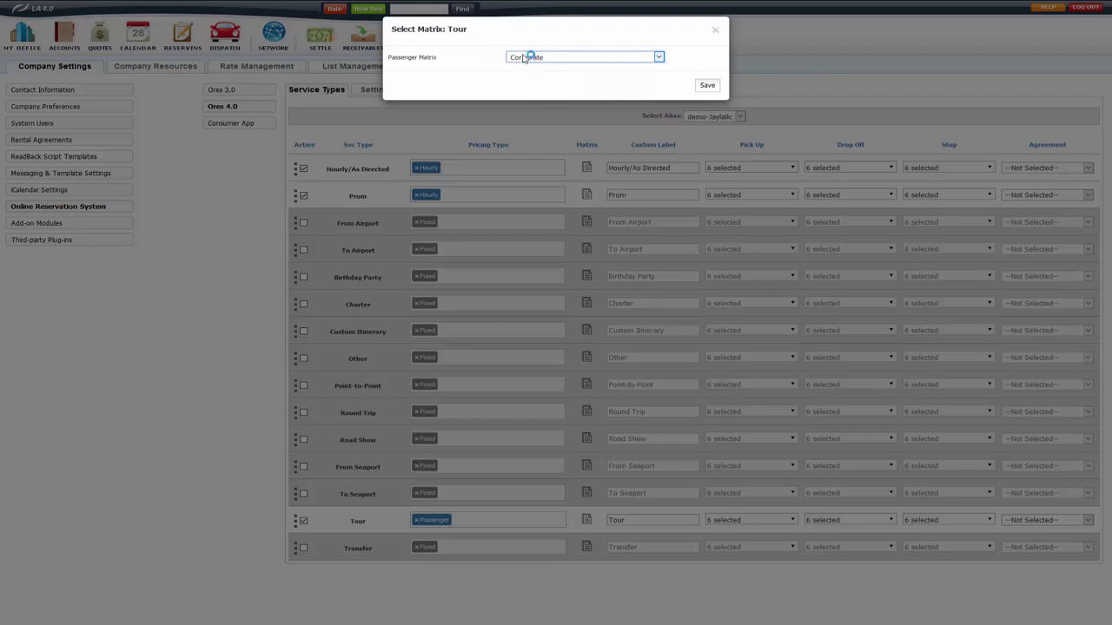
left_click(528, 57)
left_click(594, 35)
left_click(707, 85)
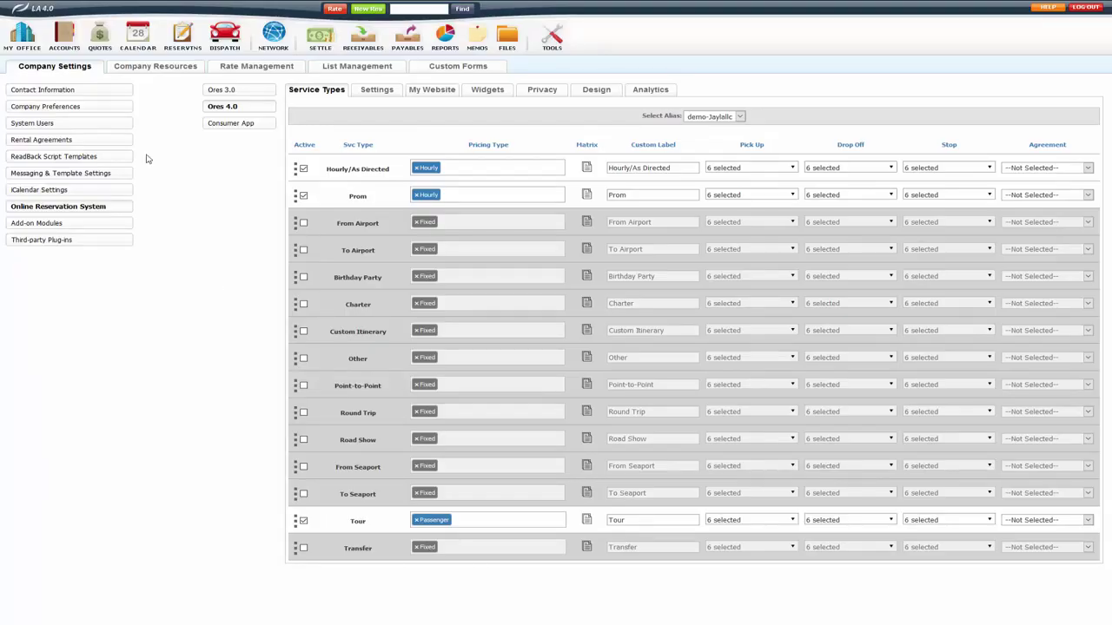
Set Auto Populate No. of Pax to Per Pass (Base Rate) for Tour and update company preferences.
left_click(57, 107)
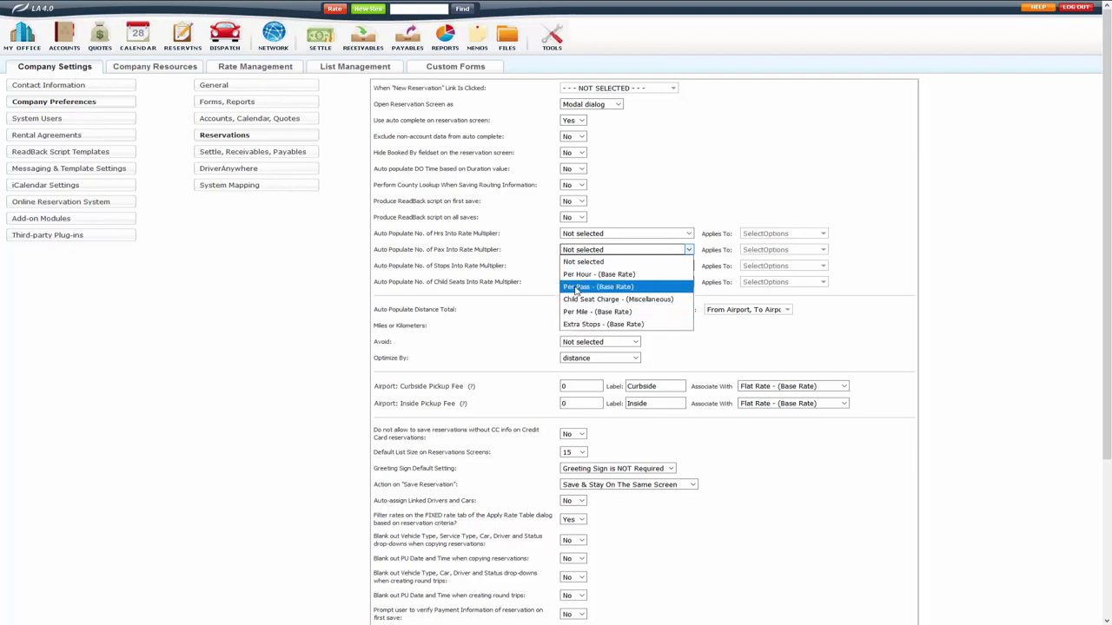
left_click(576, 287)
left_click(552, 257)
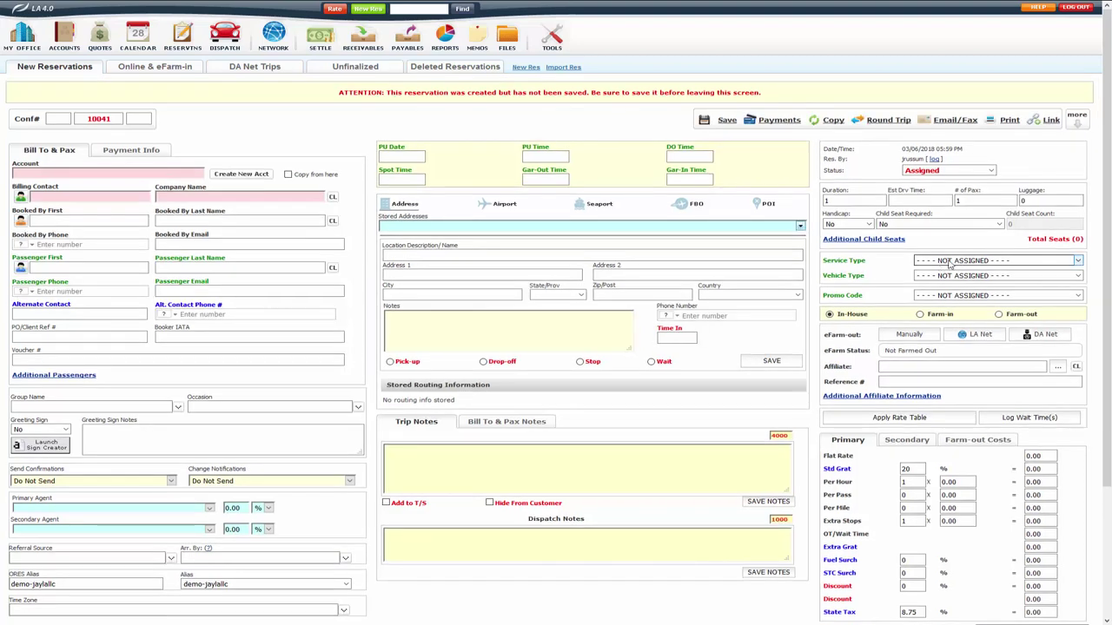
Set the reservation's service type to Tour and vehicle type to Sedan Towncar (SED).
left_click(950, 263)
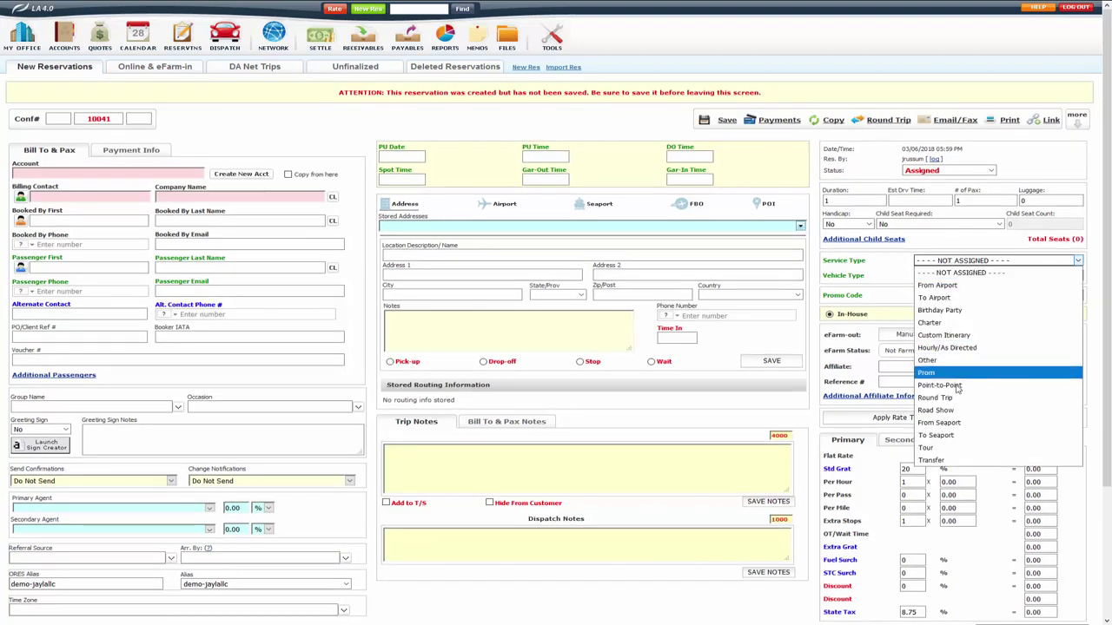
left_click(929, 447)
left_click(952, 276)
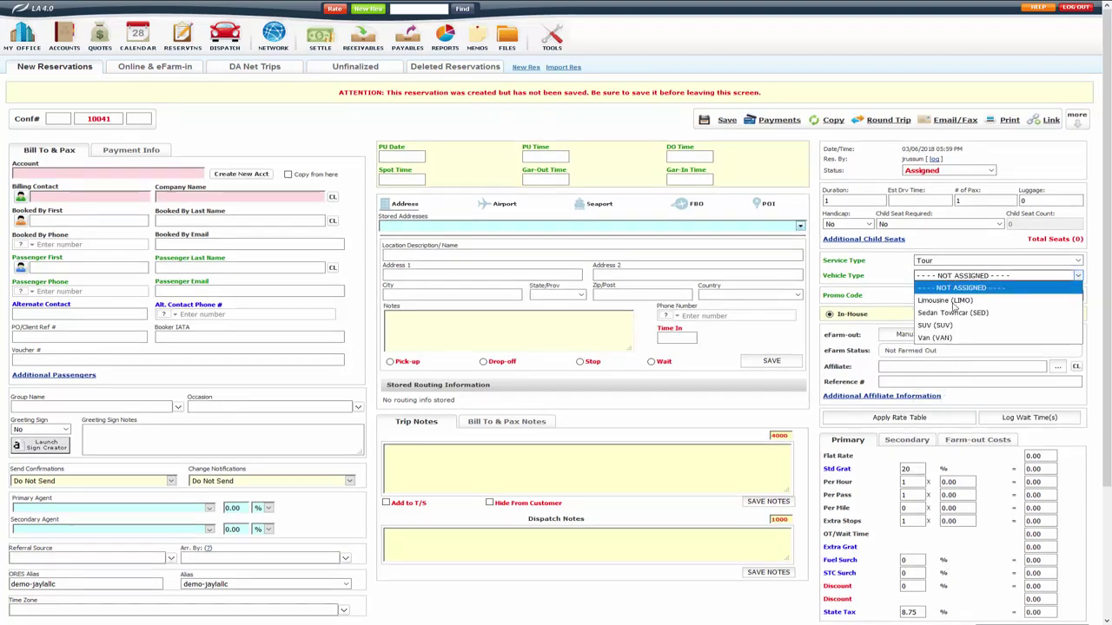
left_click(953, 312)
Enter 2 passengers and apply the $45.00 Pax Rate from the HRLY rate table.
left_click(957, 200)
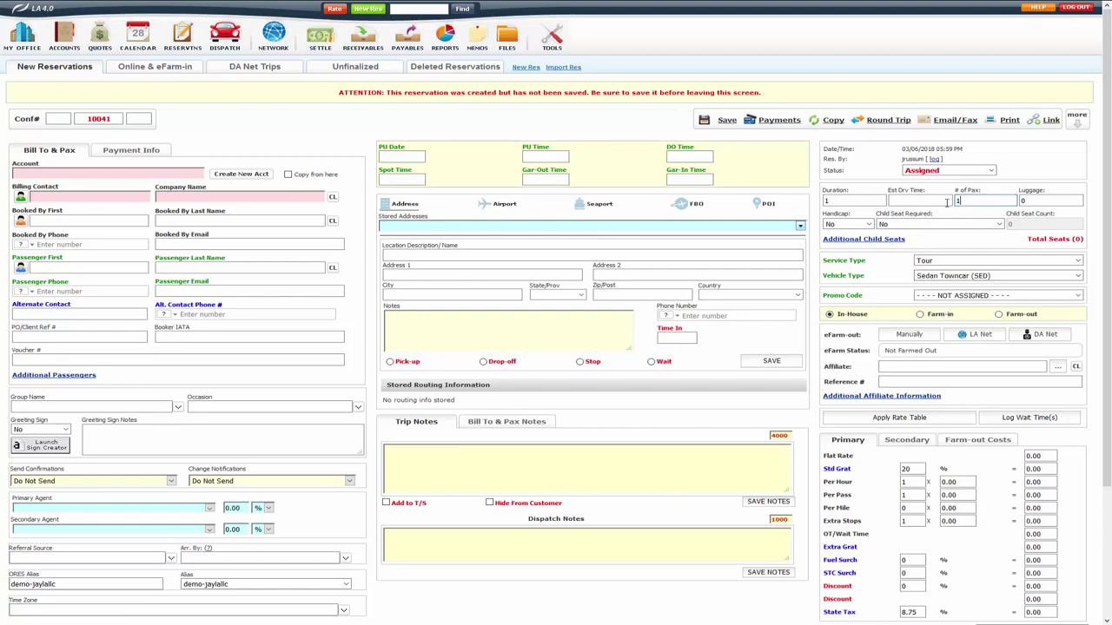
type("2")
left_click(880, 270)
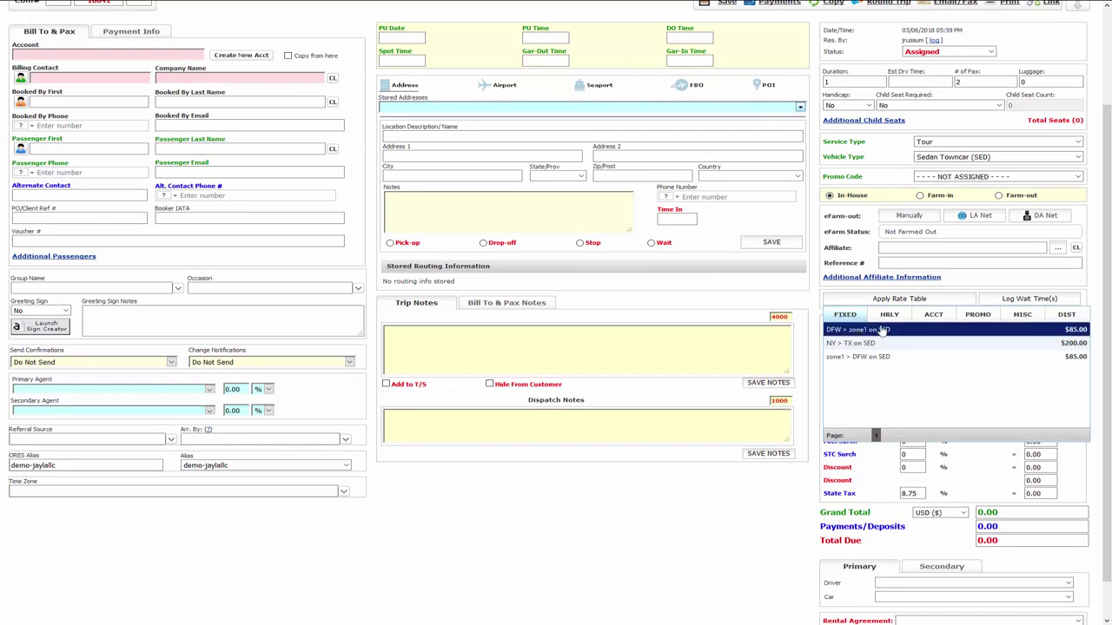
left_click(889, 314)
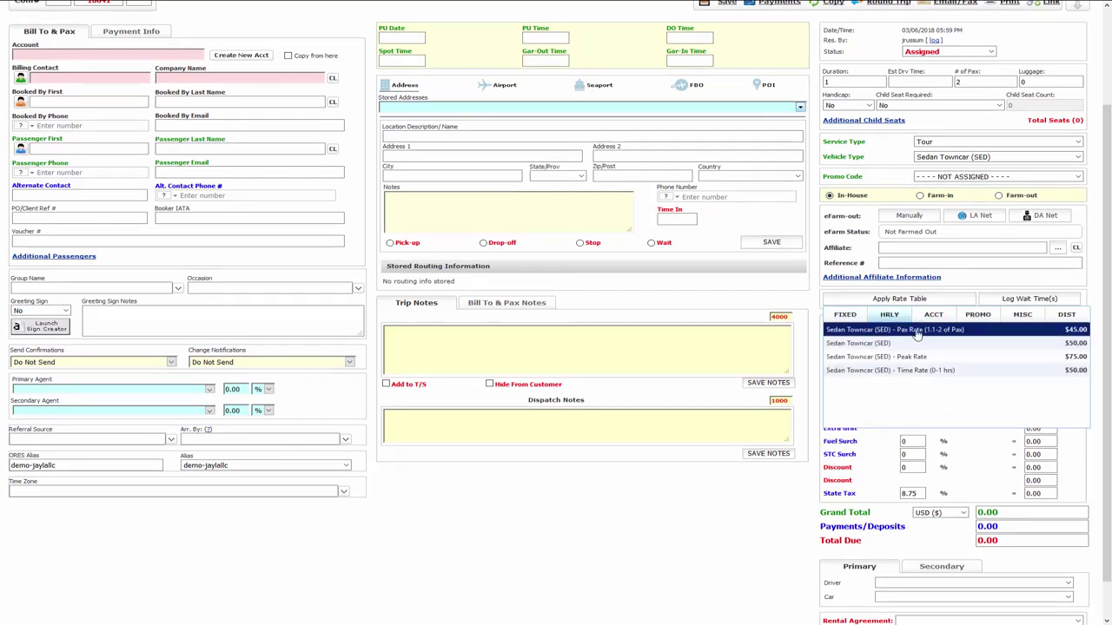
left_click(916, 331)
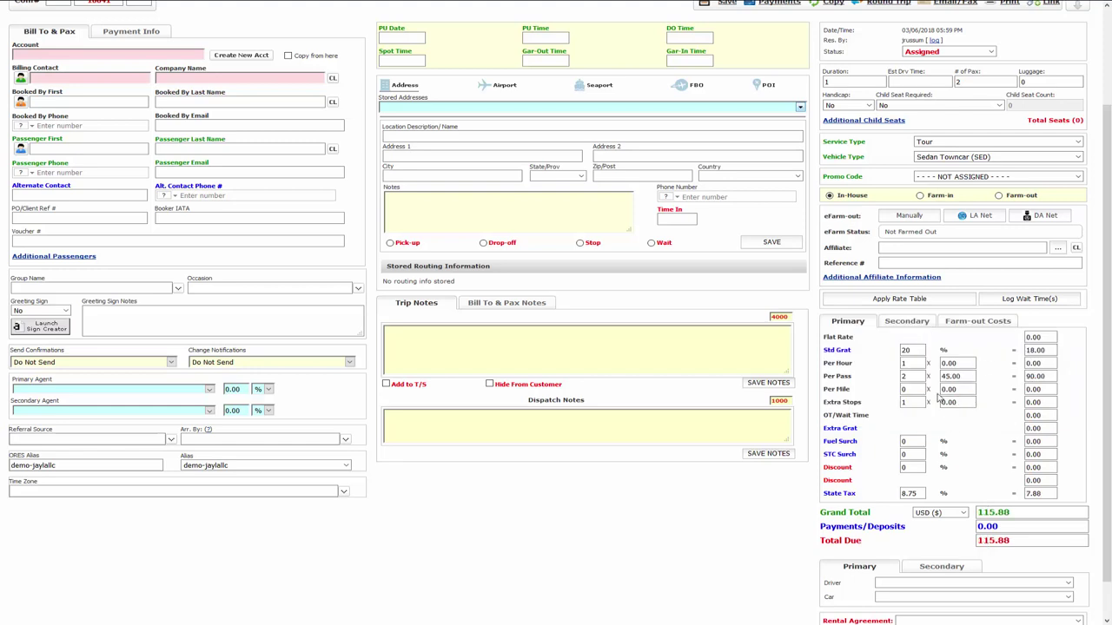